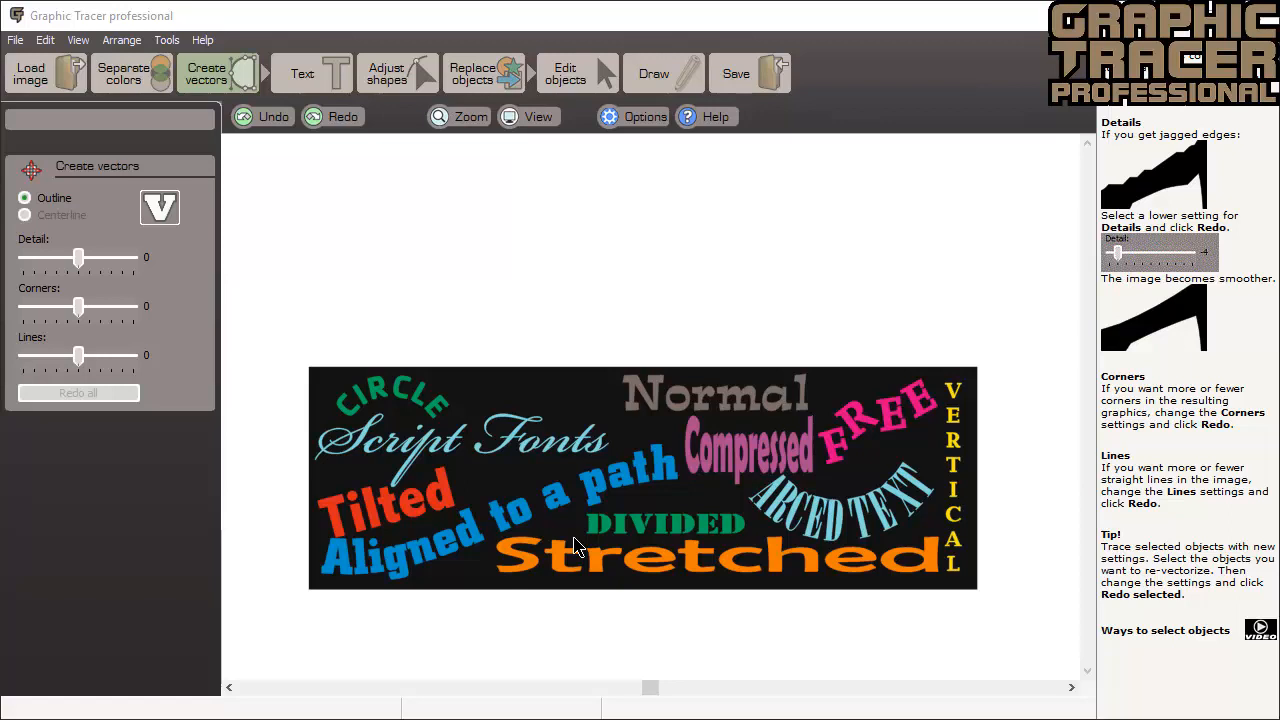
drag(577, 540, 722, 270)
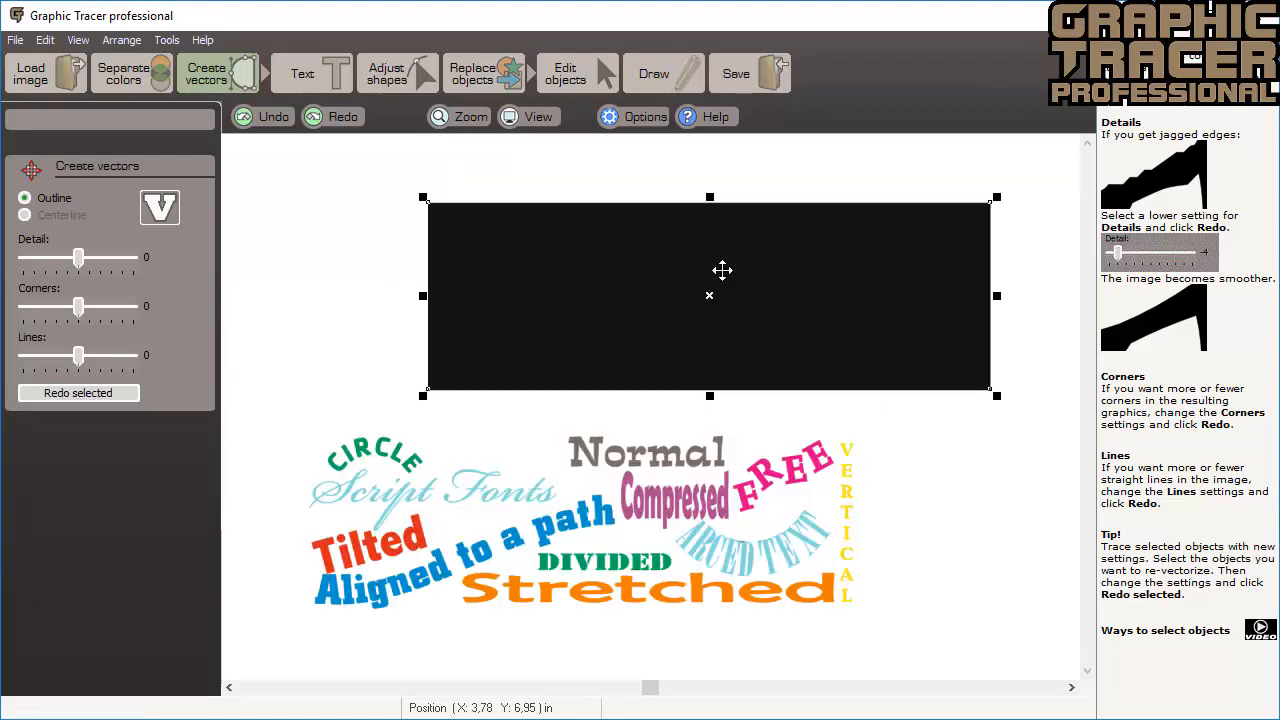
key(ctrl+z)
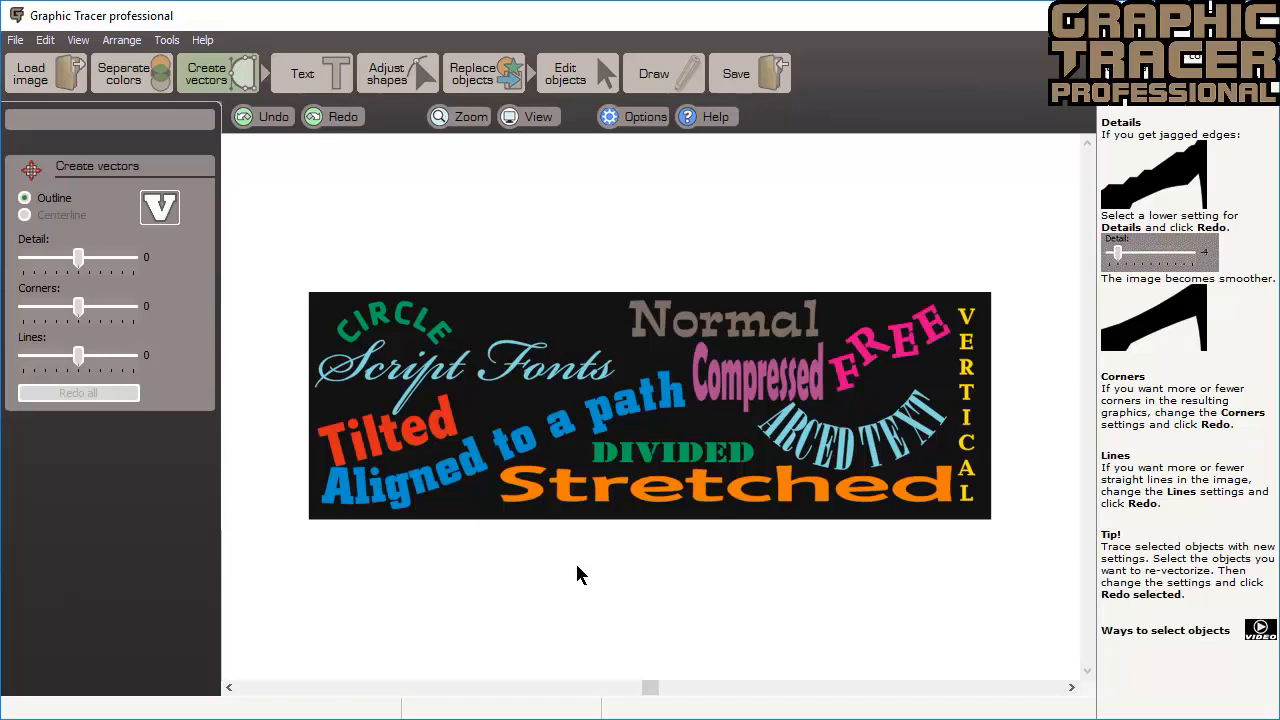
drag(576, 565, 780, 440)
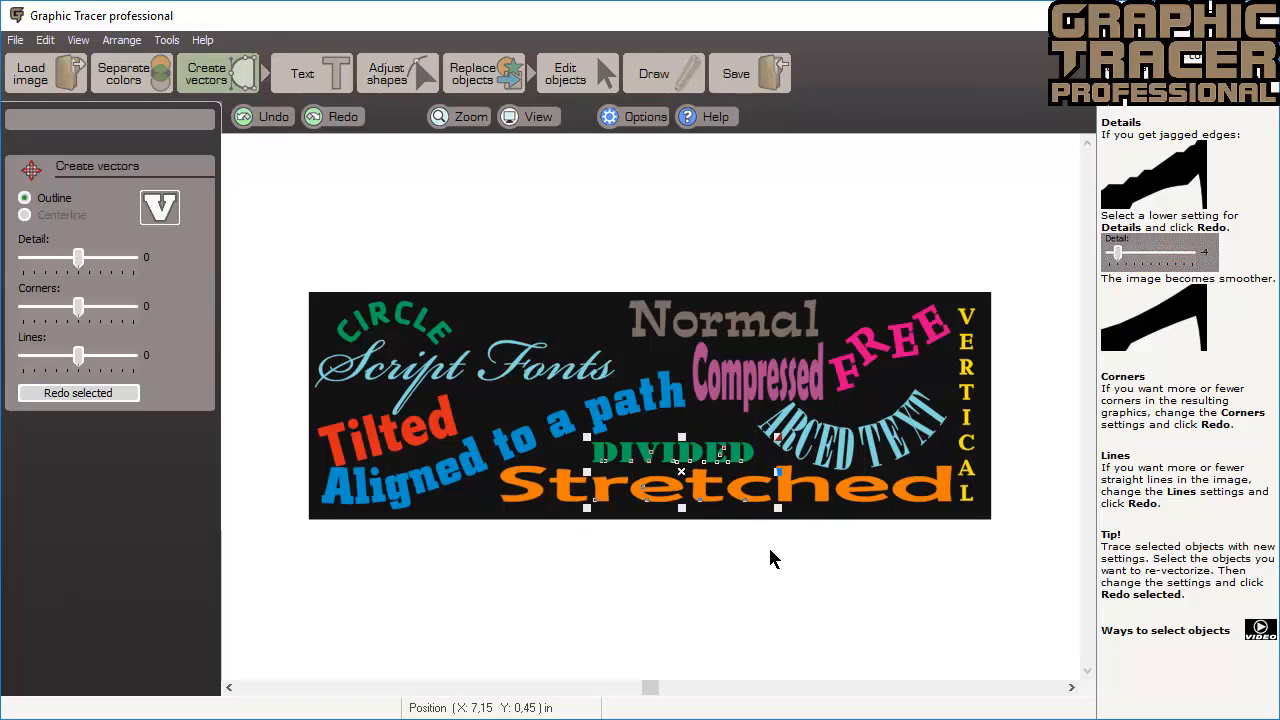
click(717, 550)
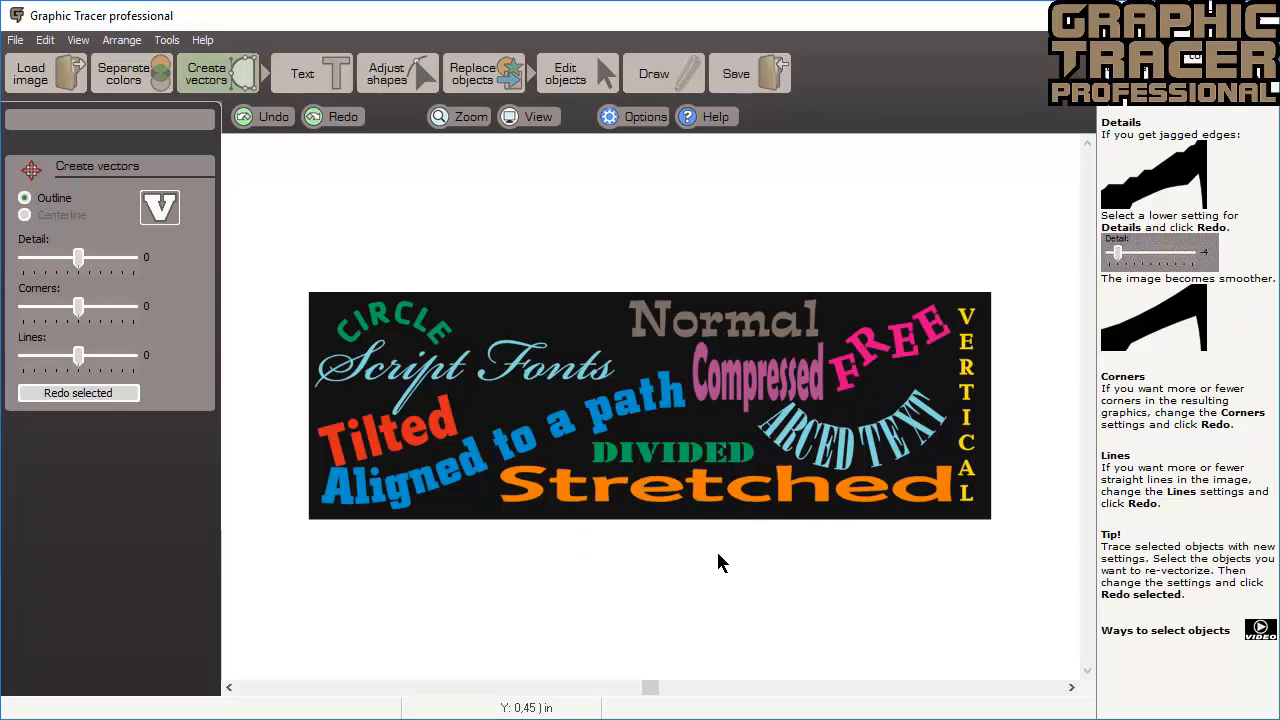
- Select only the green DIVIDED lettering and start identifying its font as straight text
click(295, 79)
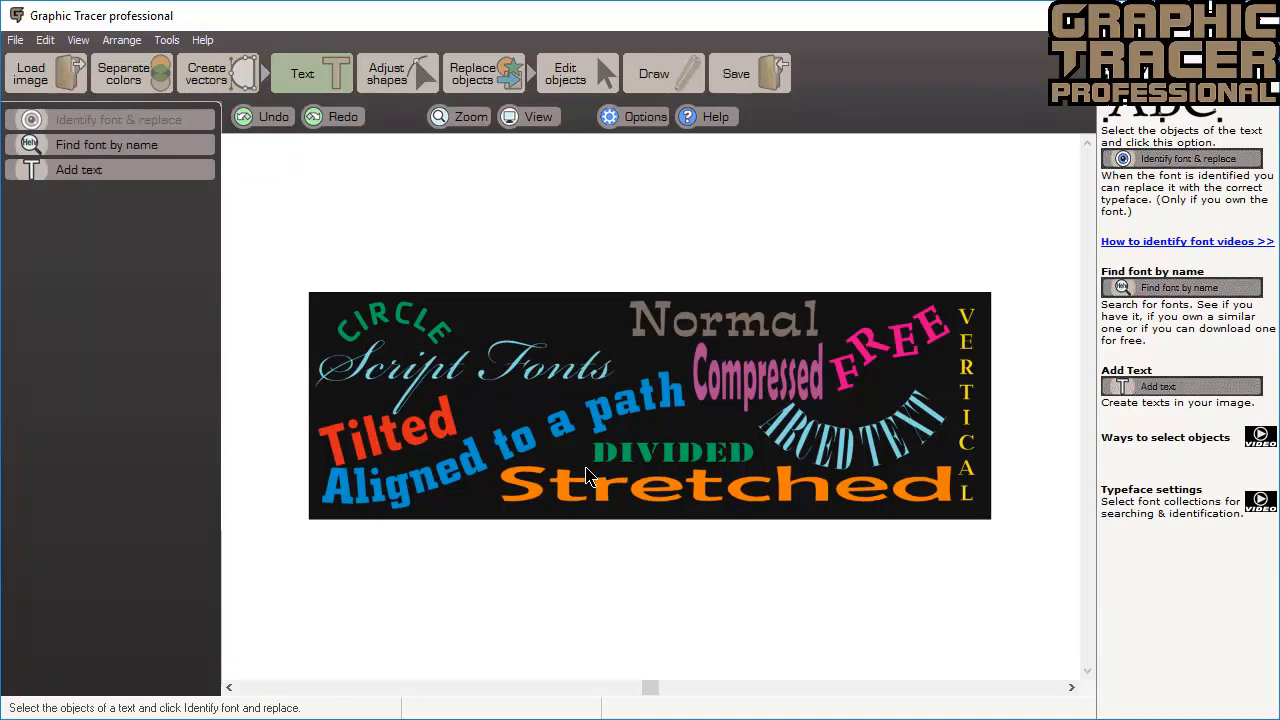
drag(586, 468, 764, 443)
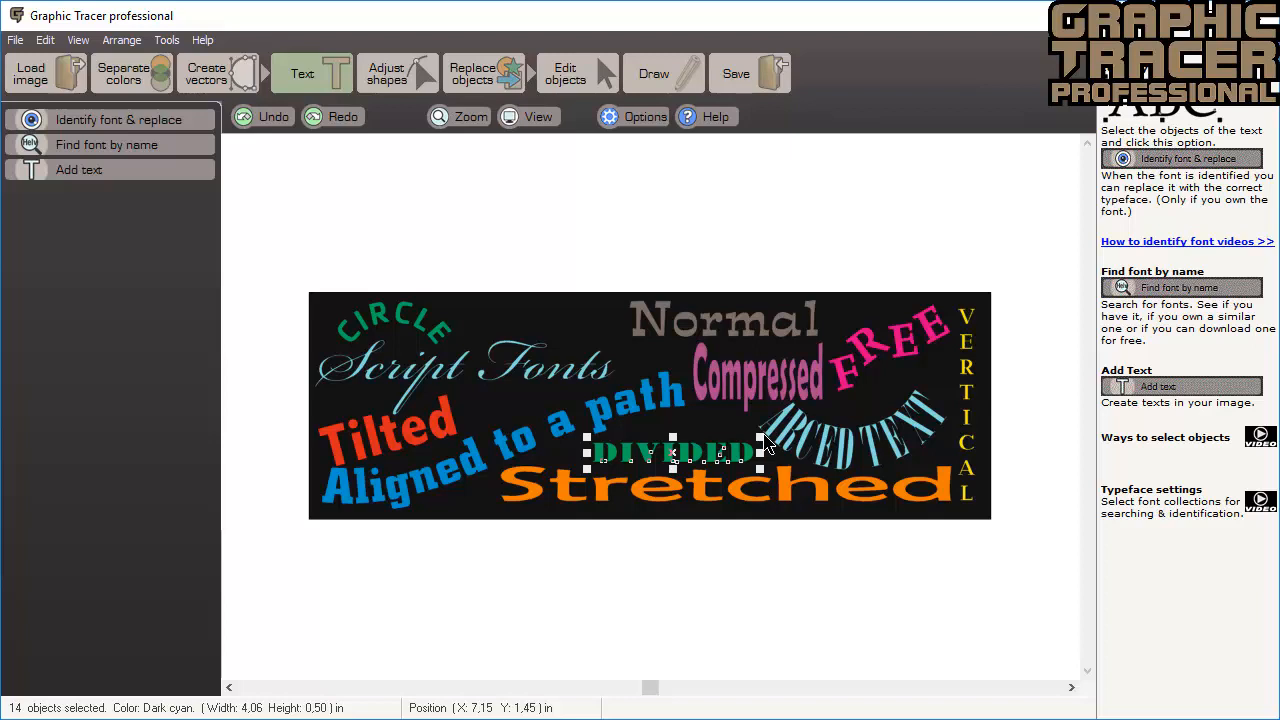
click(161, 118)
click(161, 118)
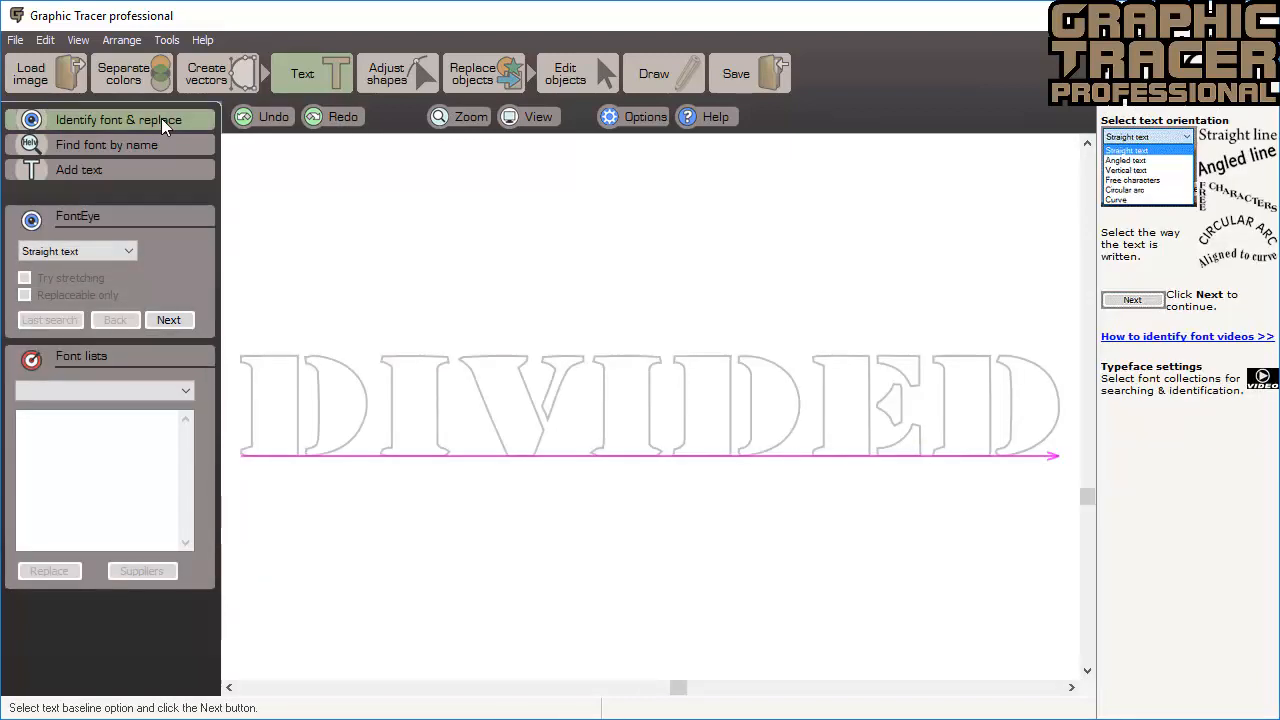
click(168, 320)
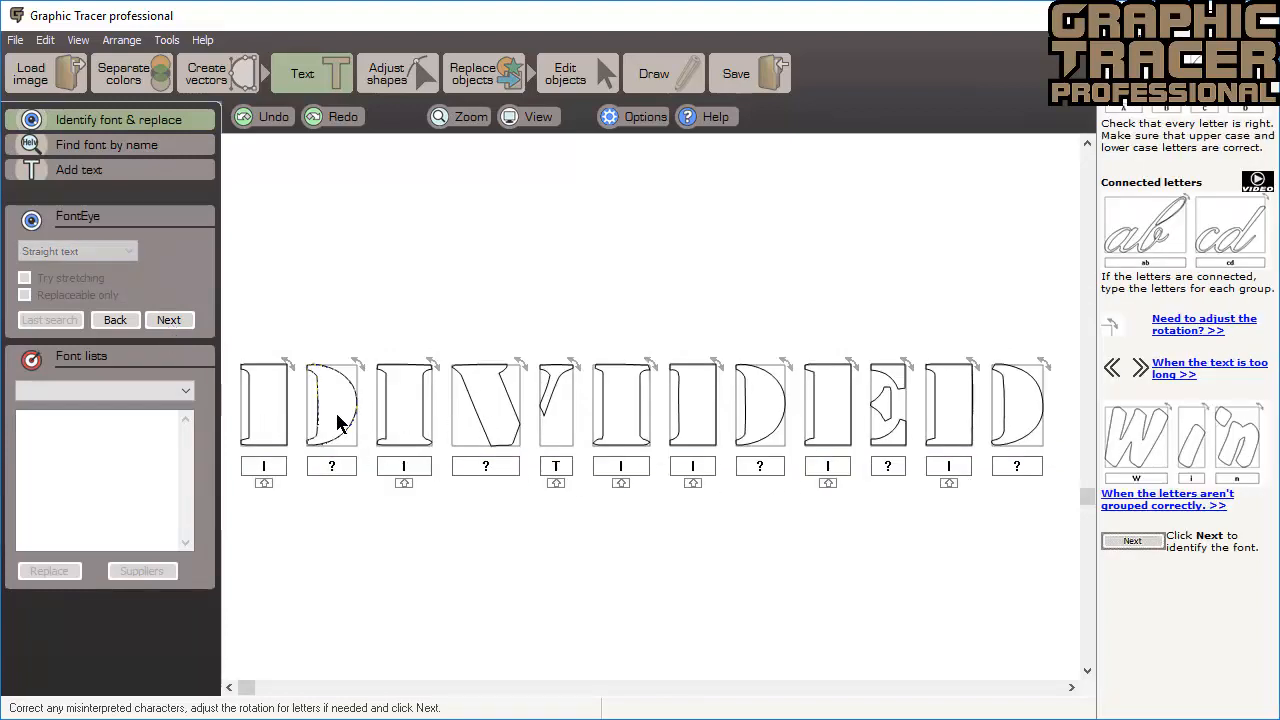
- Group the separated halves of each D, the V and the E in DIVIDED into single characters
drag(338, 422, 271, 428)
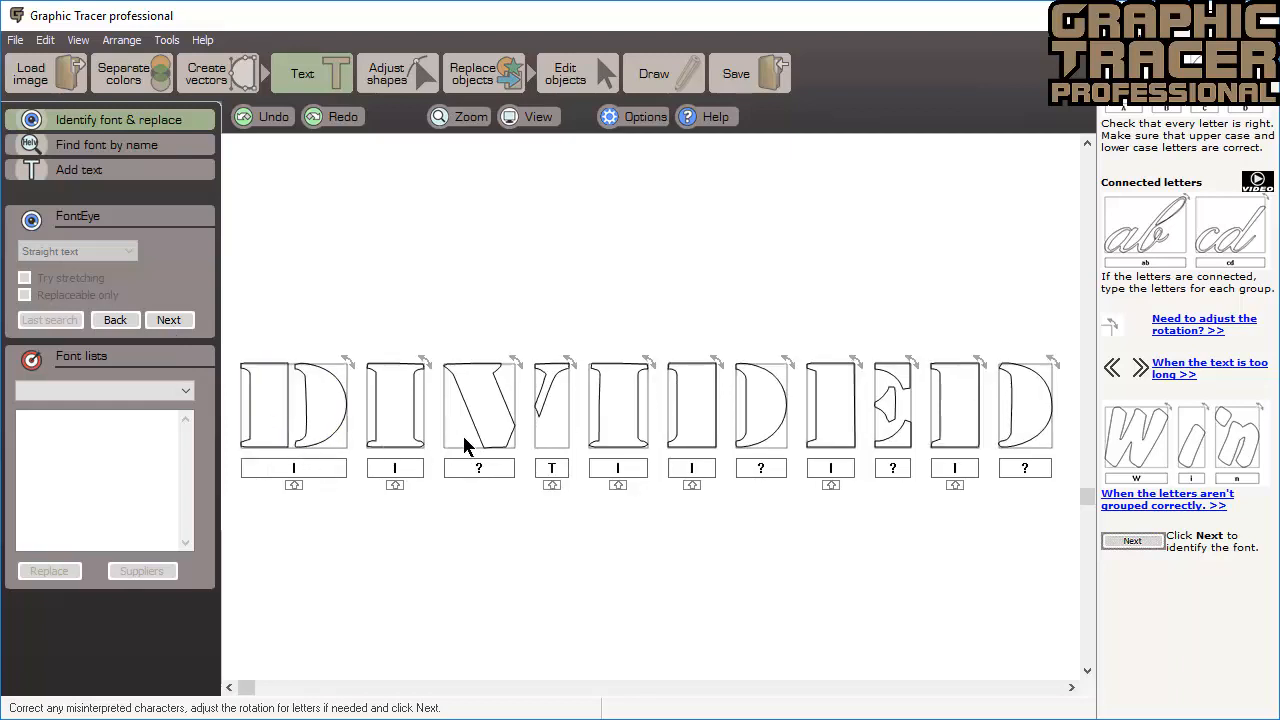
drag(547, 388, 495, 390)
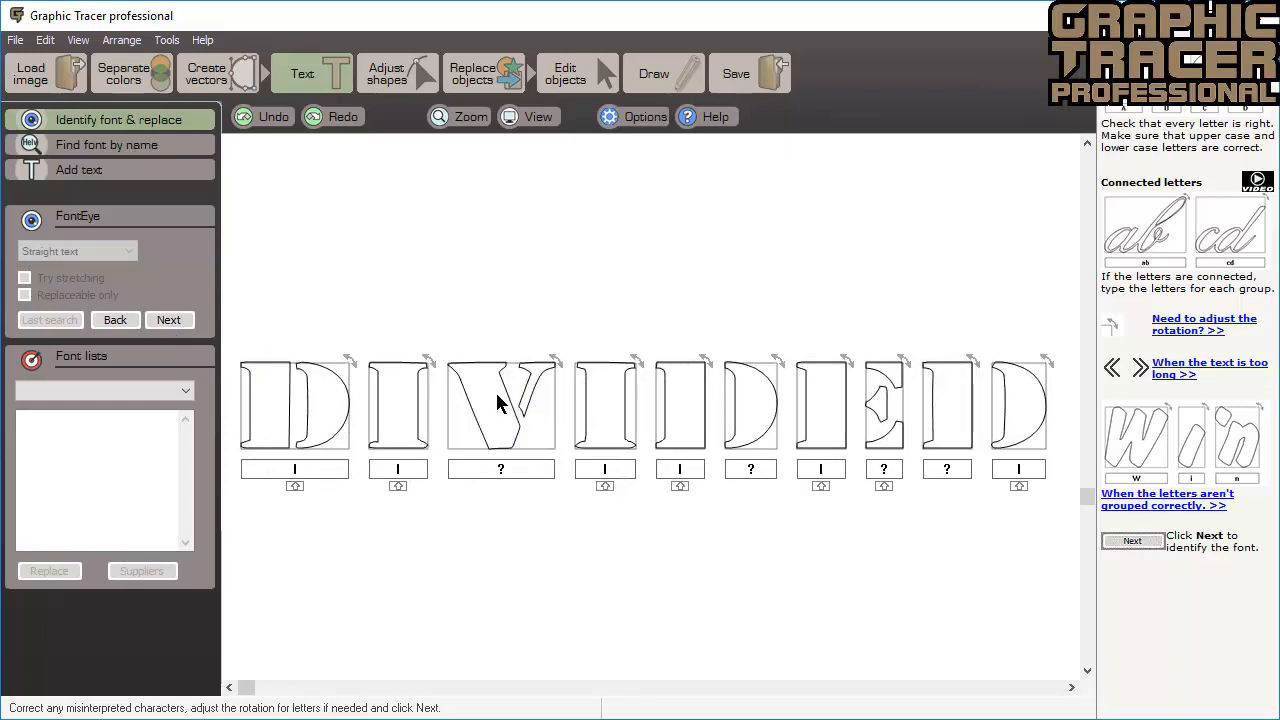
drag(757, 423, 677, 423)
drag(890, 420, 889, 430)
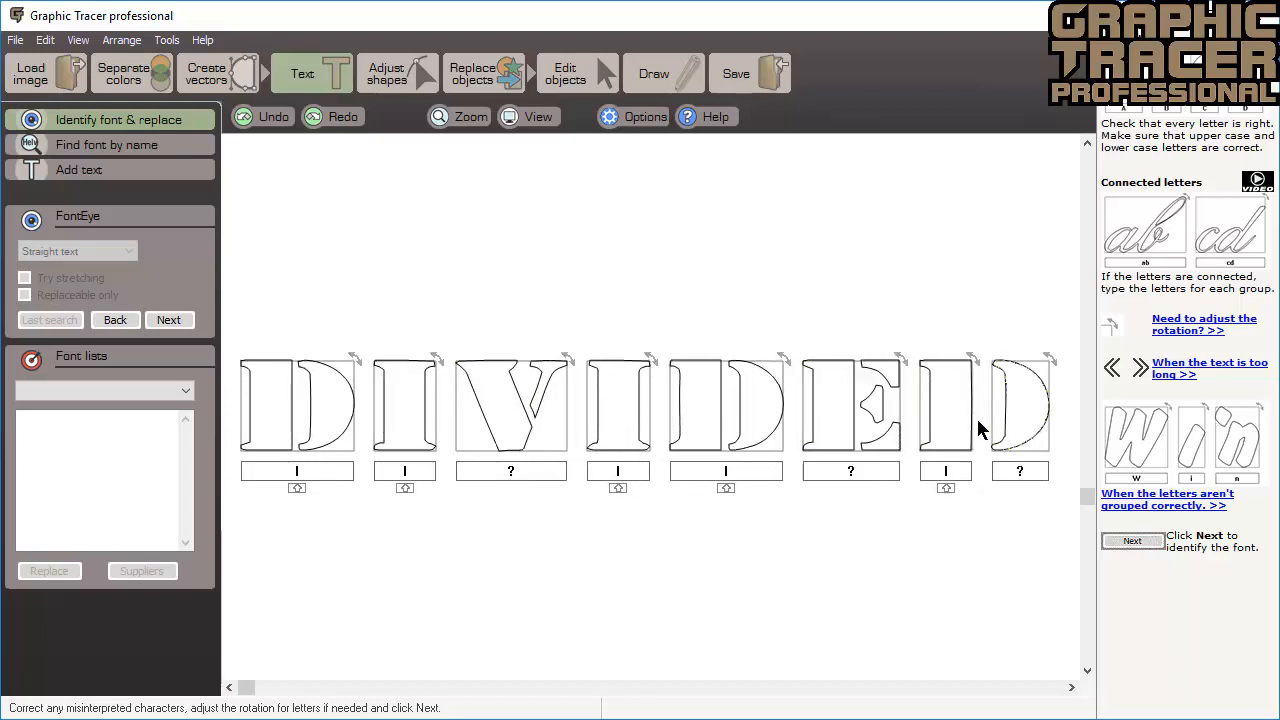
drag(970, 420, 963, 428)
- Correct the misread characters so the text reads DIVIDED and search for the matching font
click(249, 471)
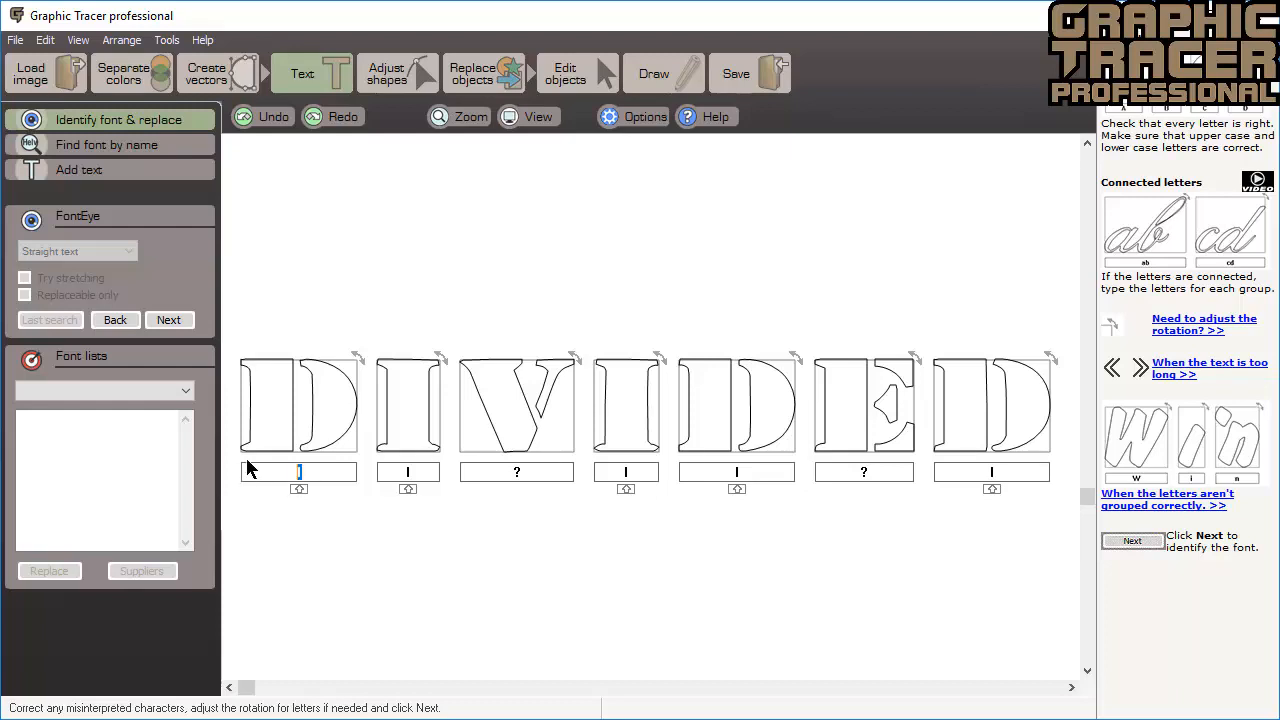
text(D)
key(Tab)
key(Tab)
text(V)
key(Tab)
key(Tab)
text(D)
key(Tab)
text(E)
key(Tab)
text(D)
click(168, 320)
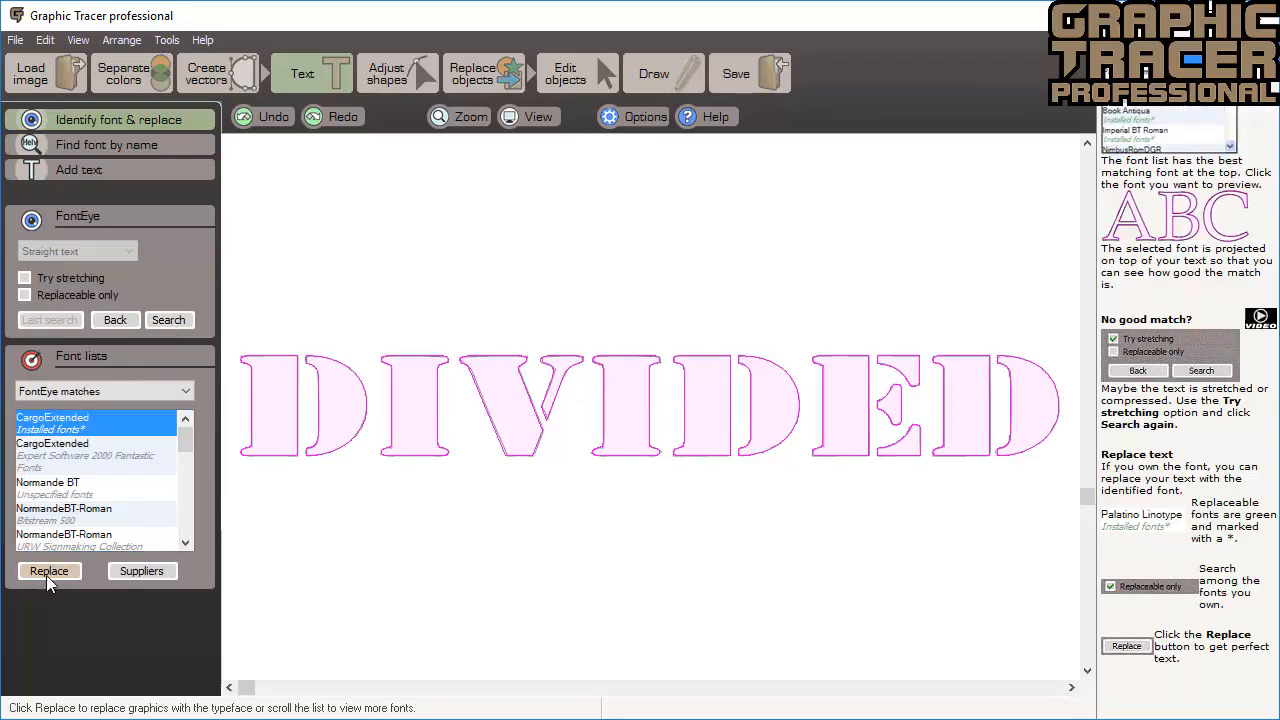
- Replace the DIVIDED lettering with the CargoExtended font and inspect the result in the image
click(48, 573)
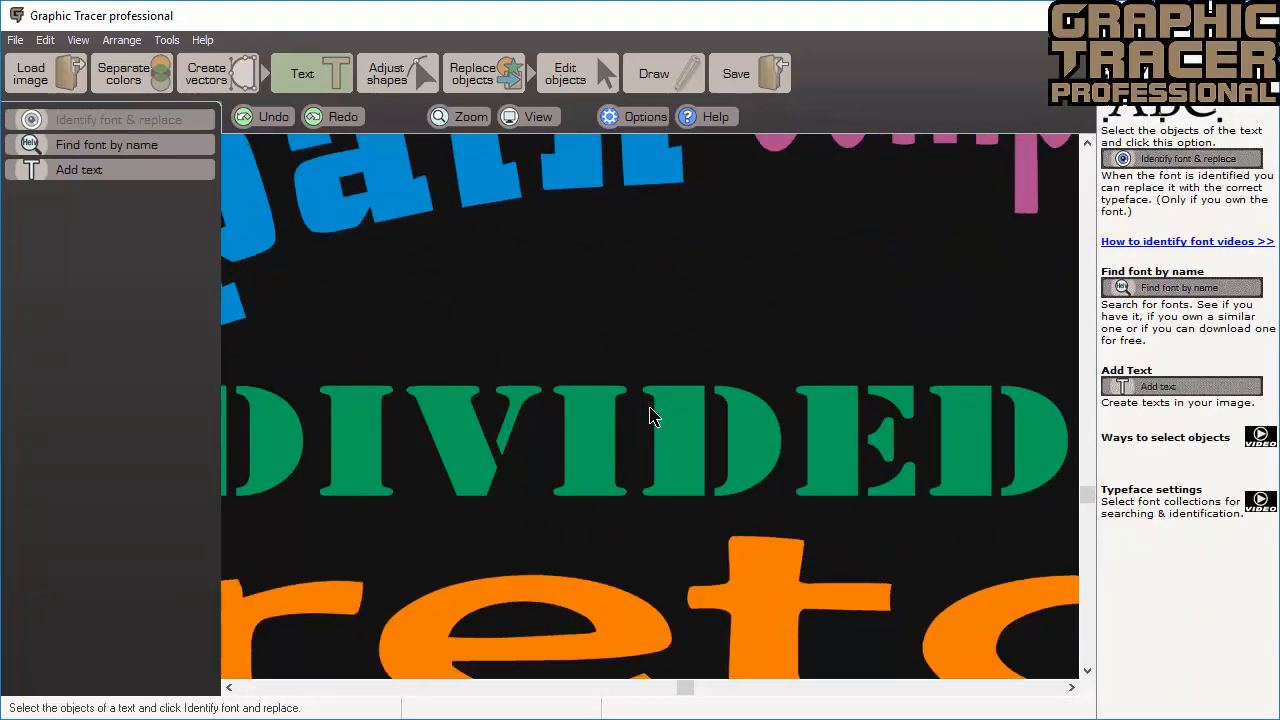
scroll(650, 417, up, 2)
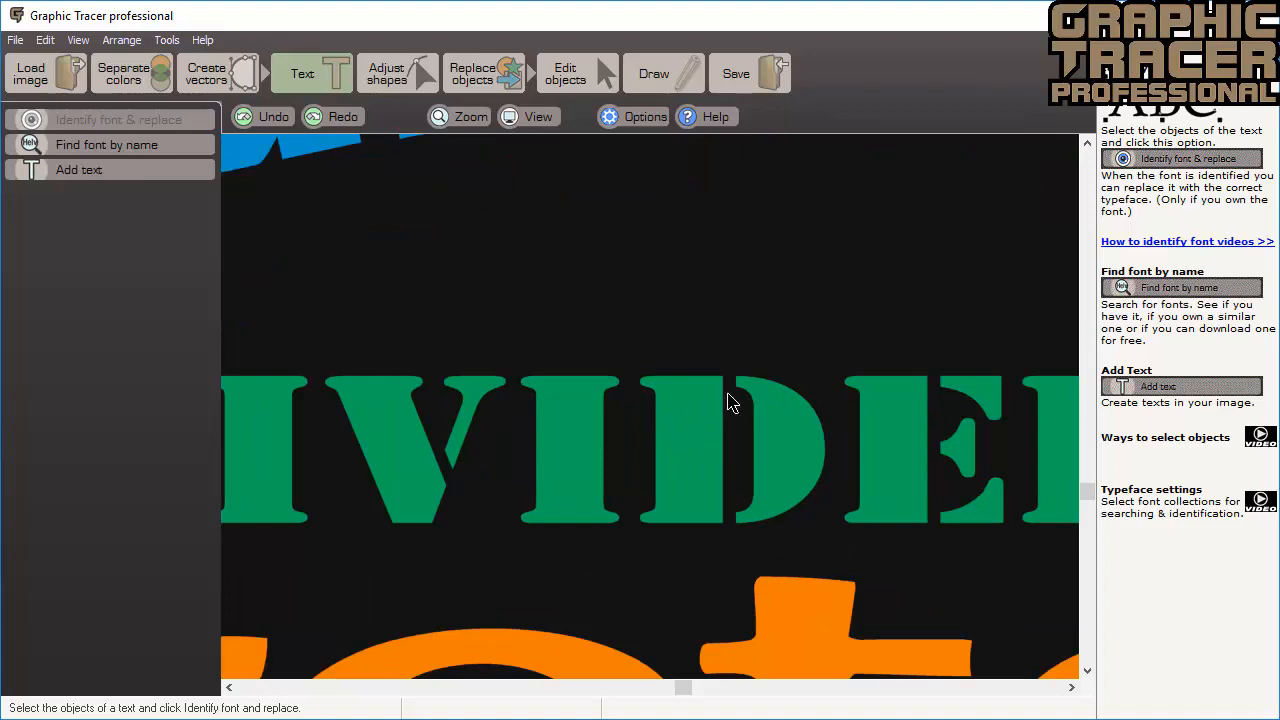
scroll(651, 414, down, 10)
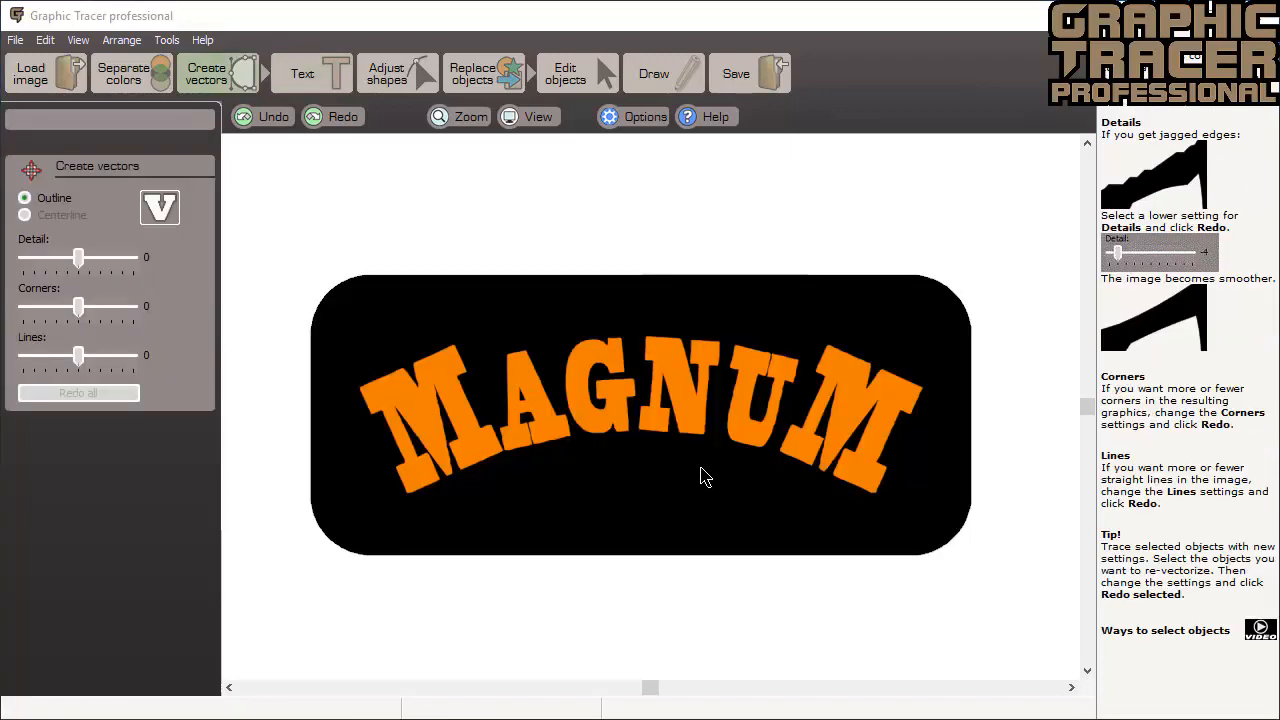
- Select the orange MAGNUM lettering and start identifying its font with a circular arc baseline fitted to the letters
drag(337, 243, 936, 607)
click(302, 73)
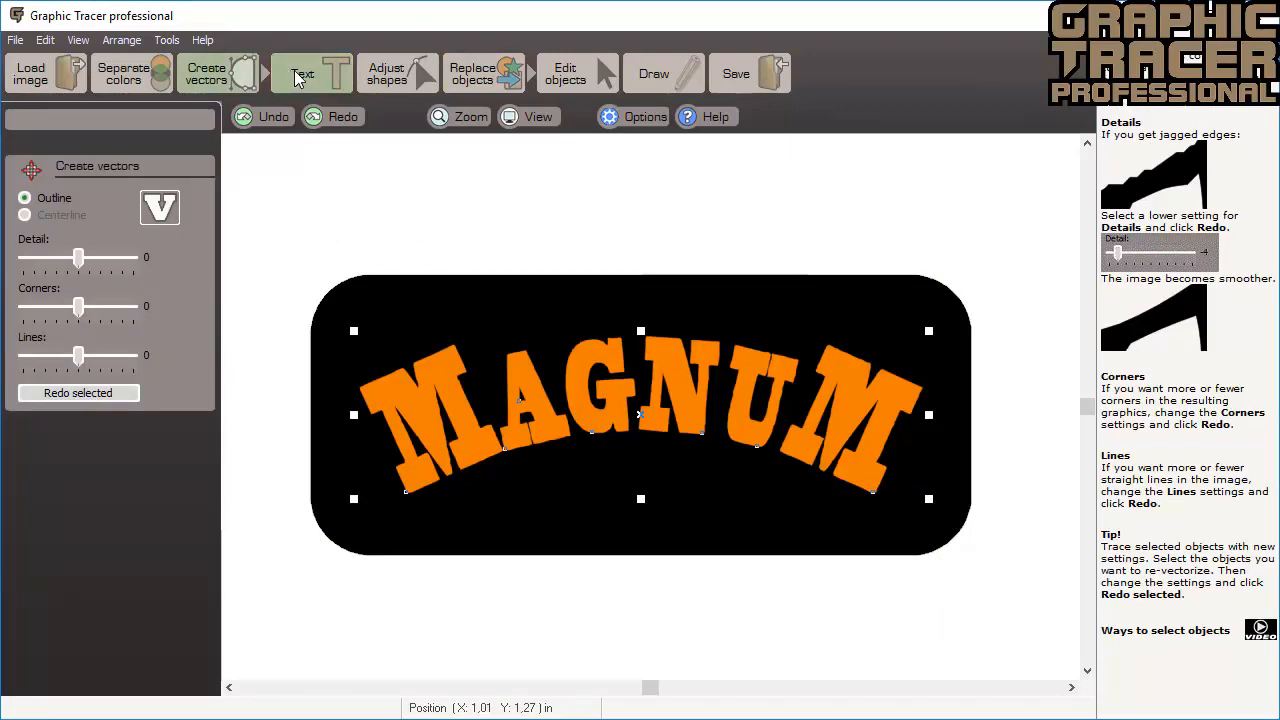
click(148, 120)
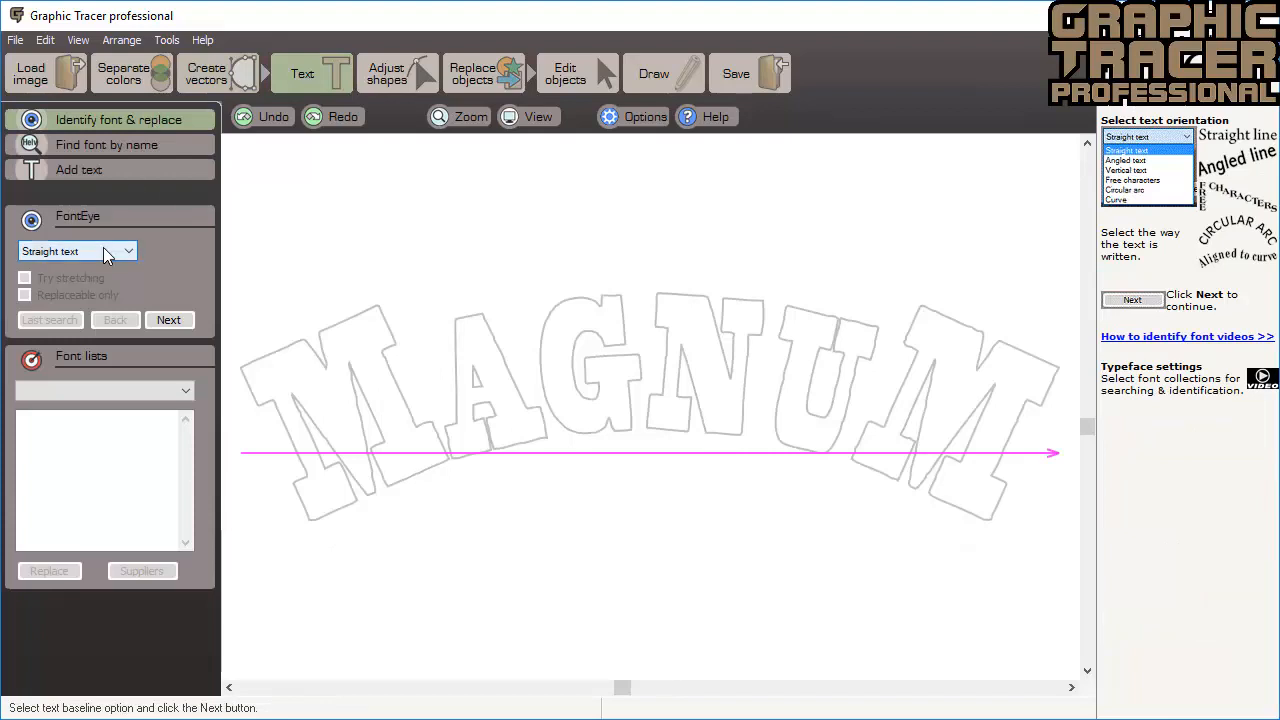
click(103, 250)
click(60, 321)
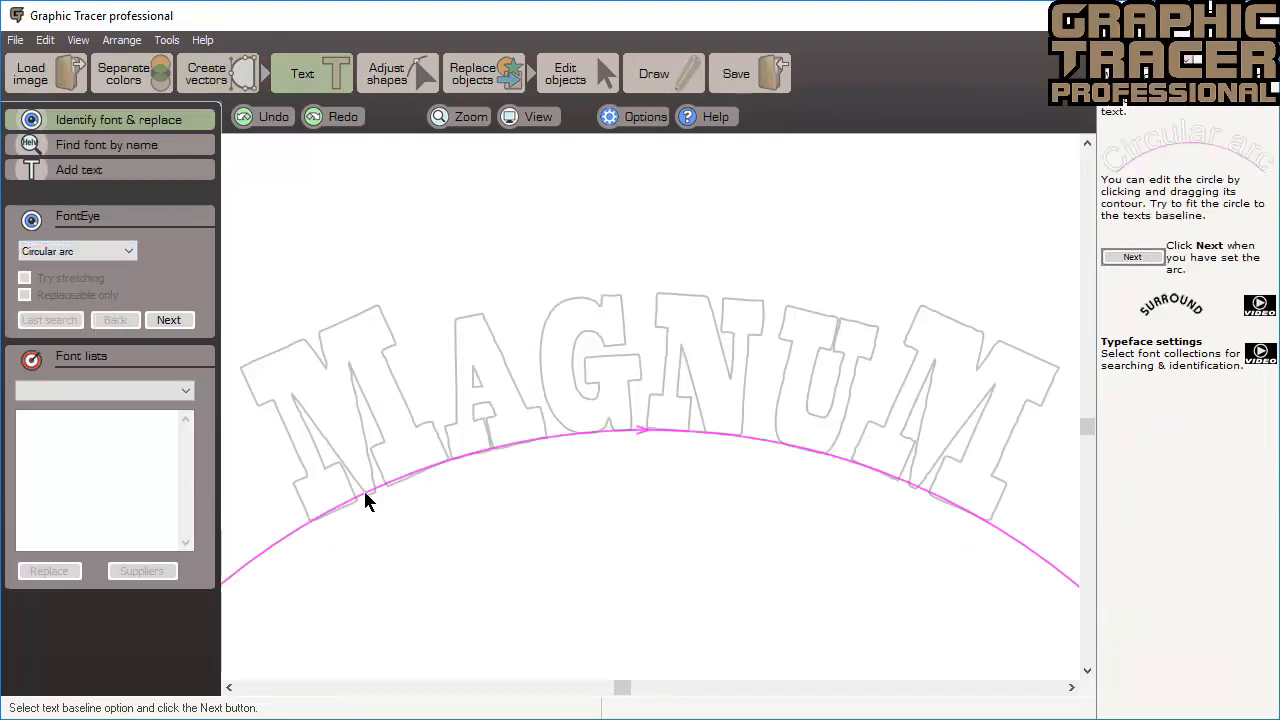
drag(369, 490, 372, 493)
click(168, 319)
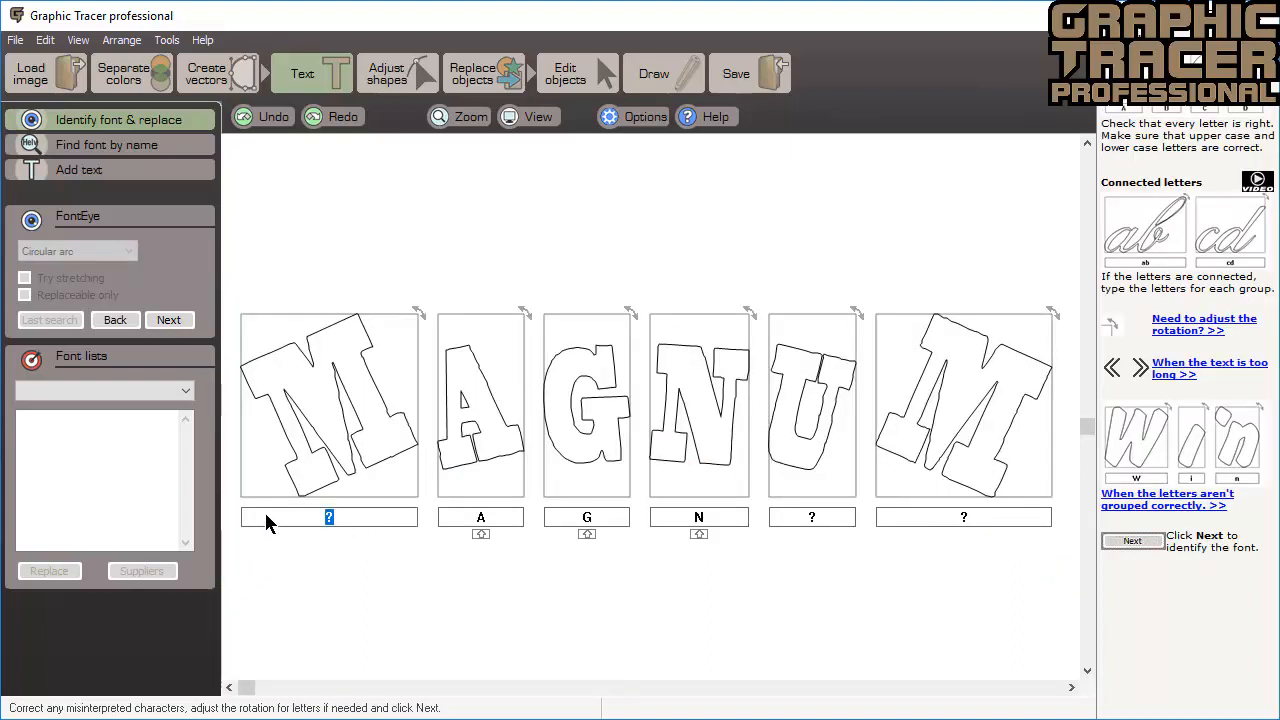
- Label the characters M, a, g, n, u and M, with the small capitals as lowercase, and search for the font
text(M)
key(Tab)
text(a)
key(Tab)
text(g)
key(Tab)
text(n)
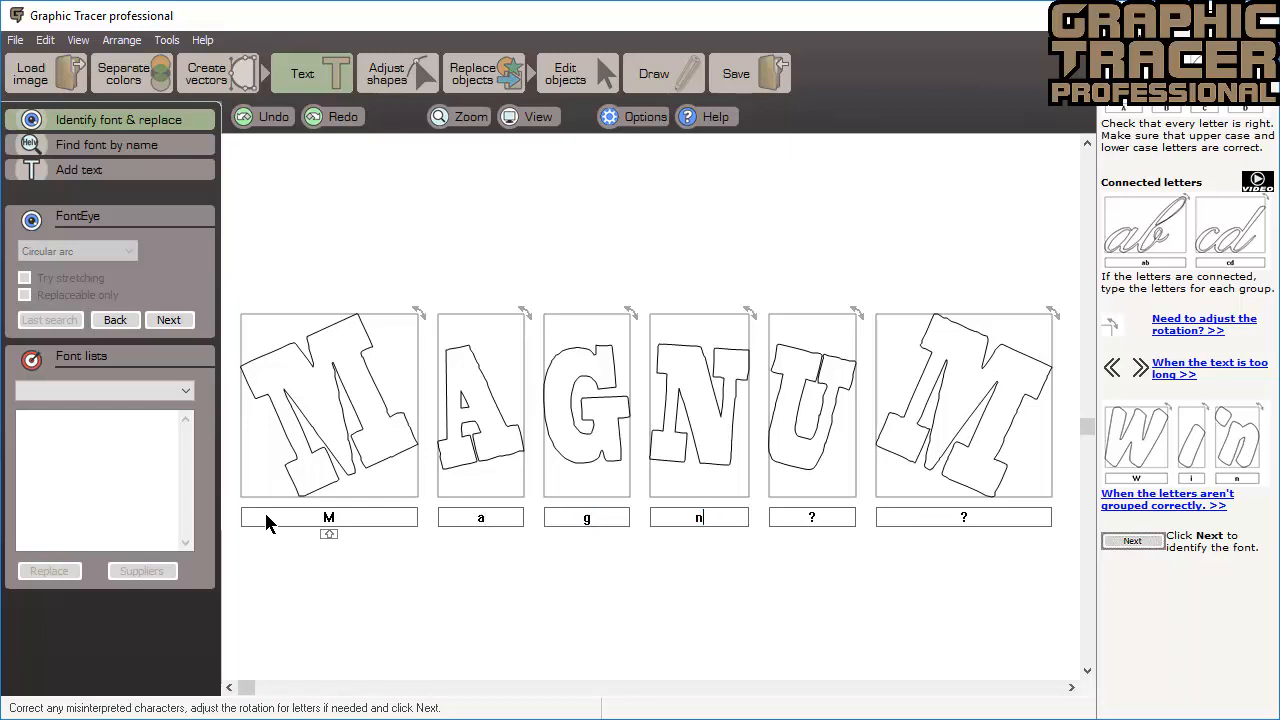
key(Tab)
text(u)
key(Tab)
text(M)
click(167, 319)
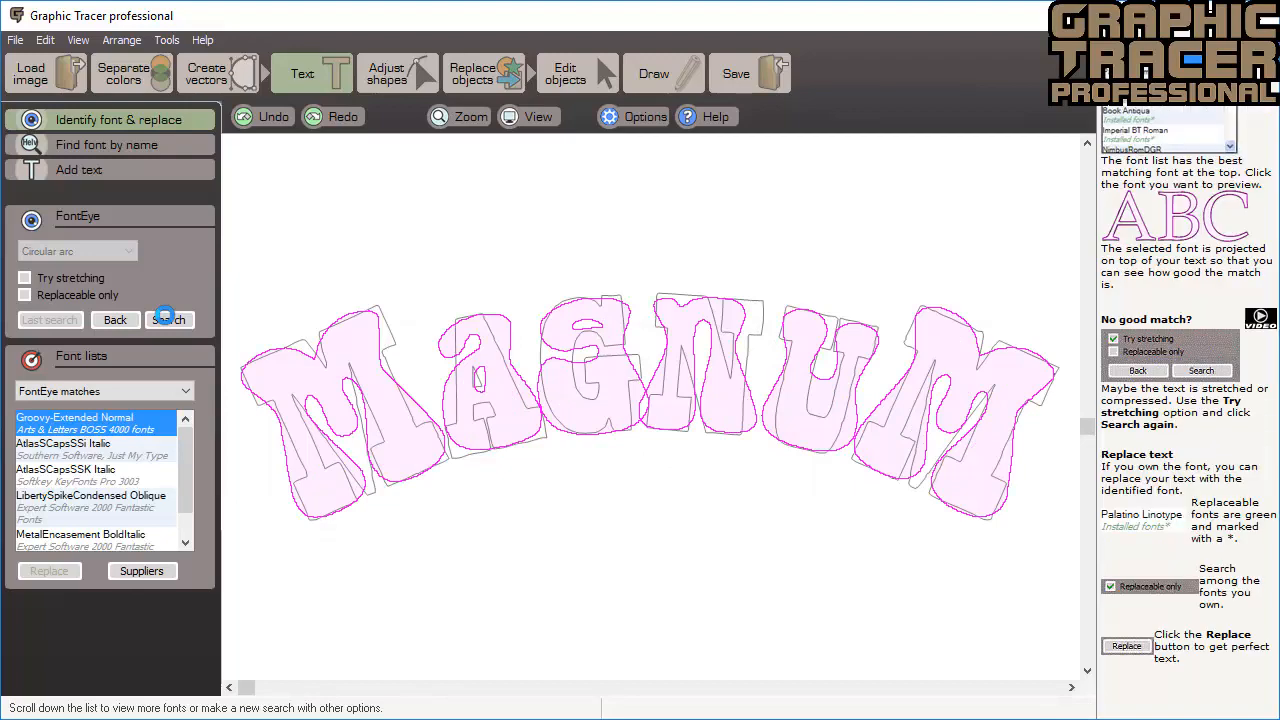
- Preview the AtlasSCapsSSi Italic, AtlasSCapsSSK Italic and LibertySpikeCondensed Oblique matches over the MAGNUM letters
click(103, 449)
click(103, 475)
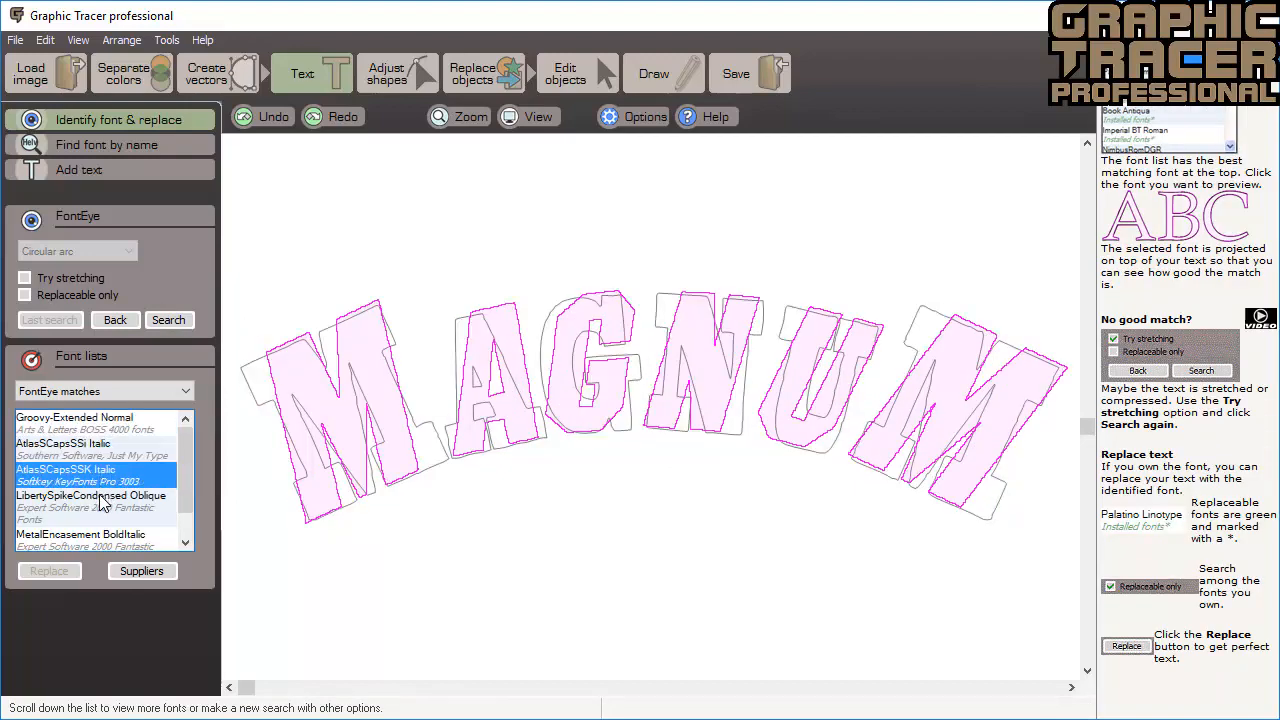
click(103, 503)
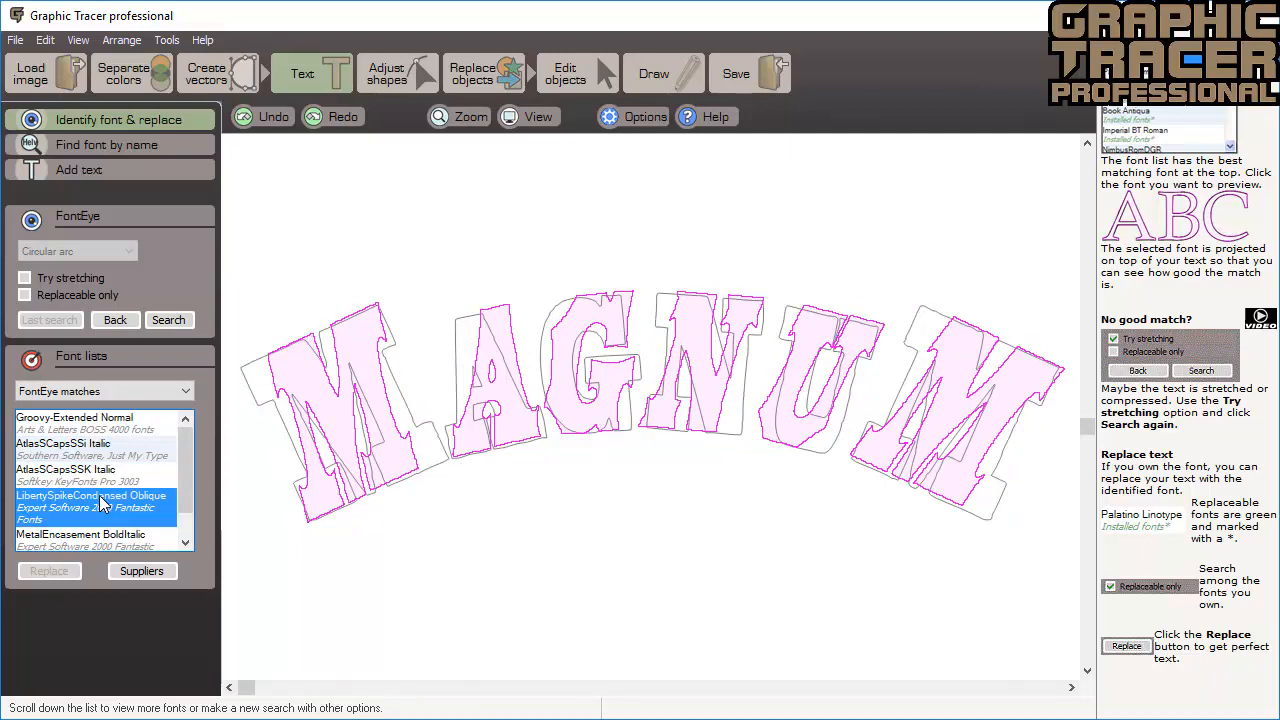
- Search again with stretching allowed, compare the TheAntiquaB Extra Bold Caps and LibertySpike Oblique matches, and leave font identification
click(62, 272)
click(162, 318)
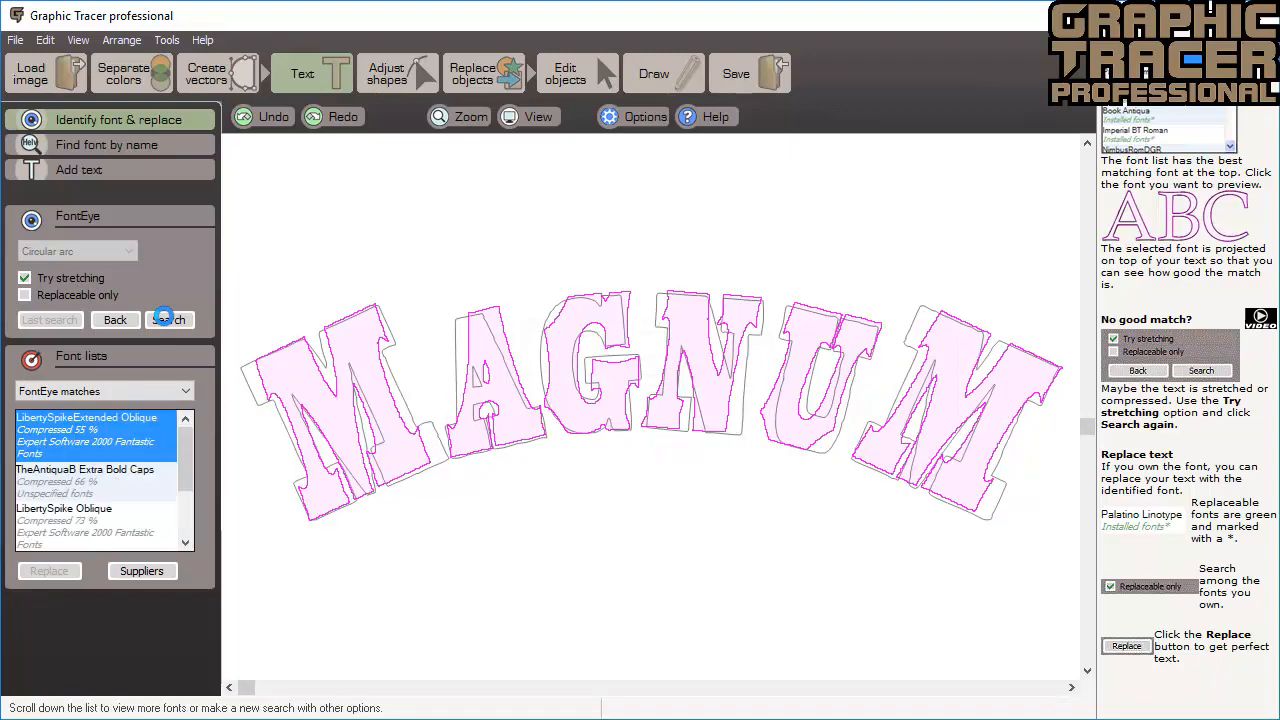
click(112, 490)
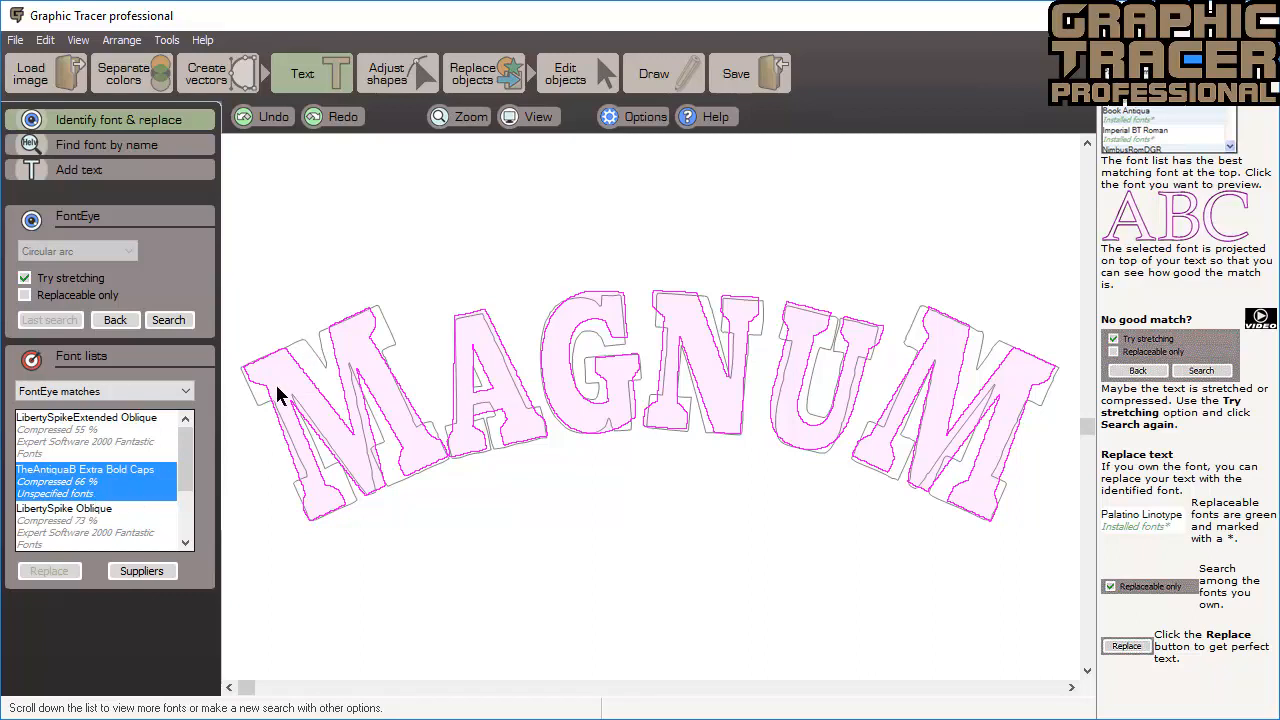
click(112, 530)
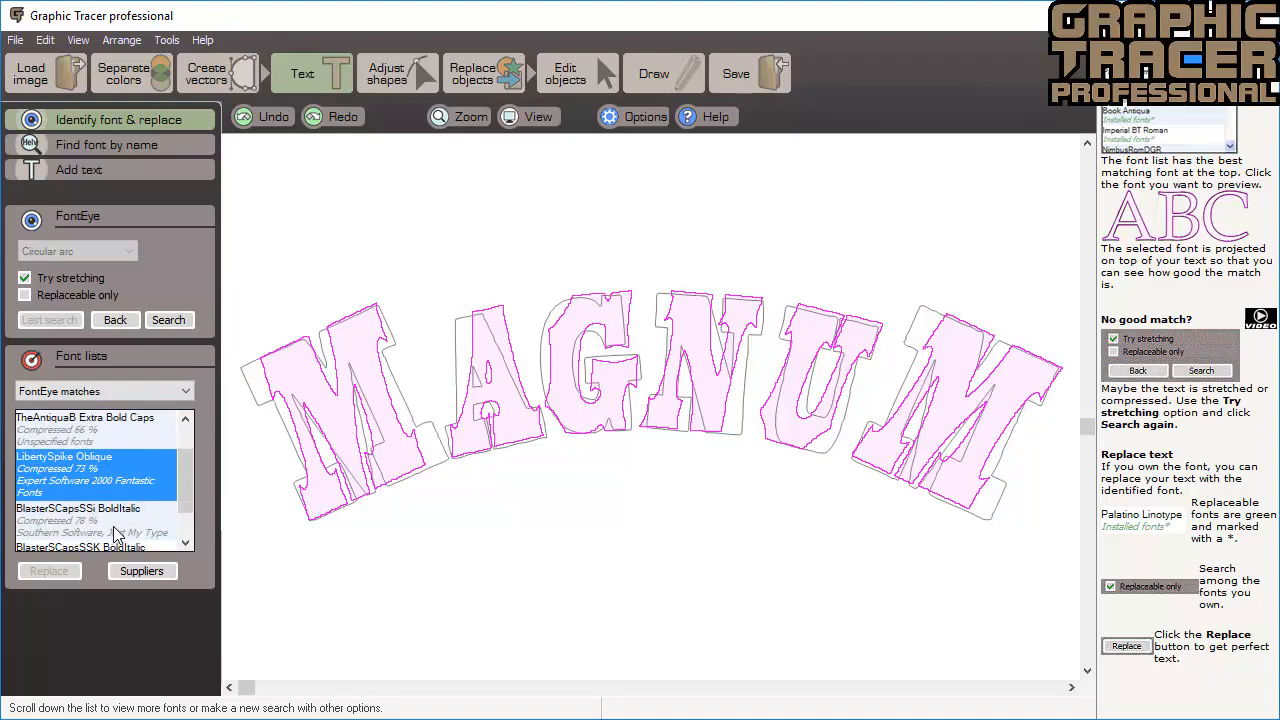
click(185, 125)
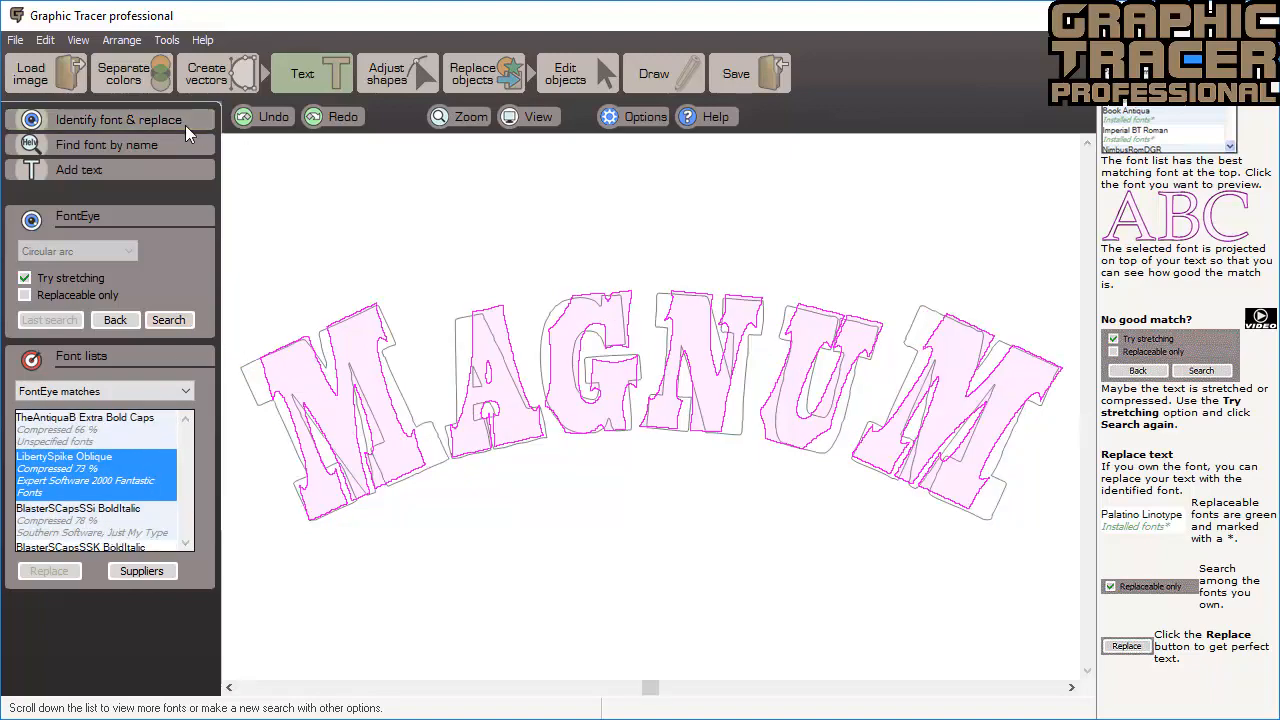
- Select only the middle letters A, G, N and U and start identifying their font with a circular arc baseline
click(650, 415)
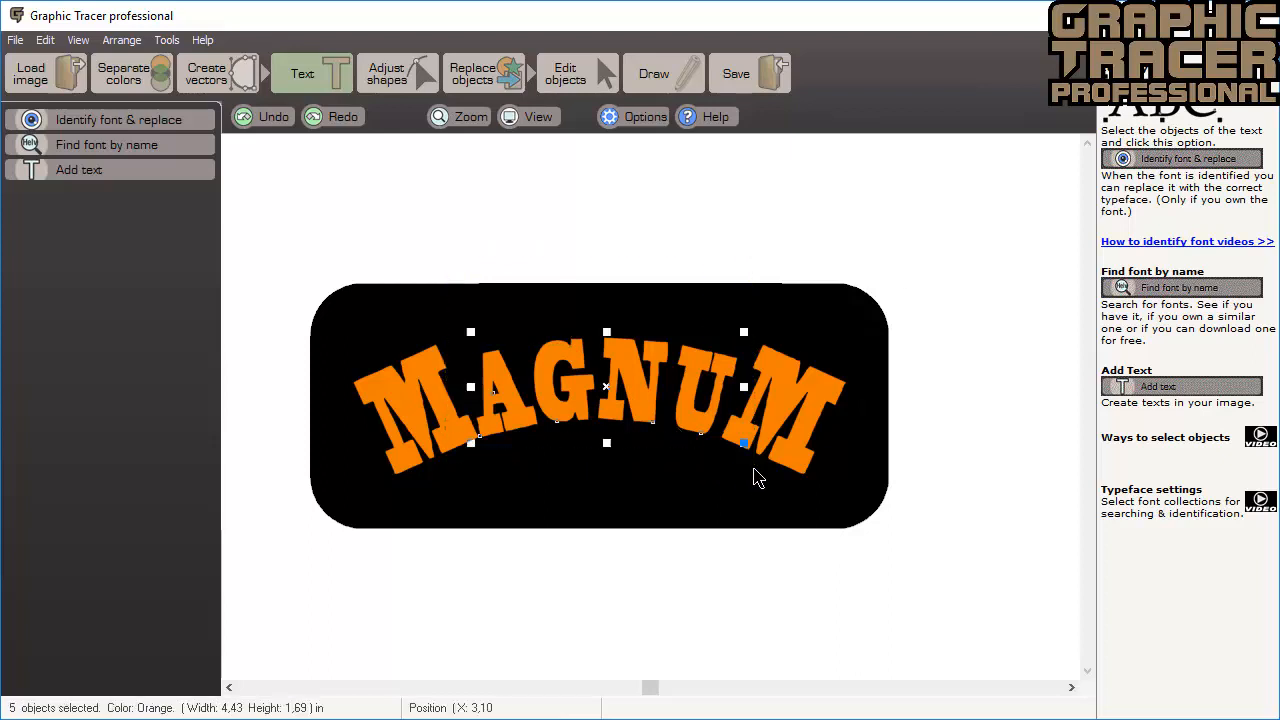
click(147, 120)
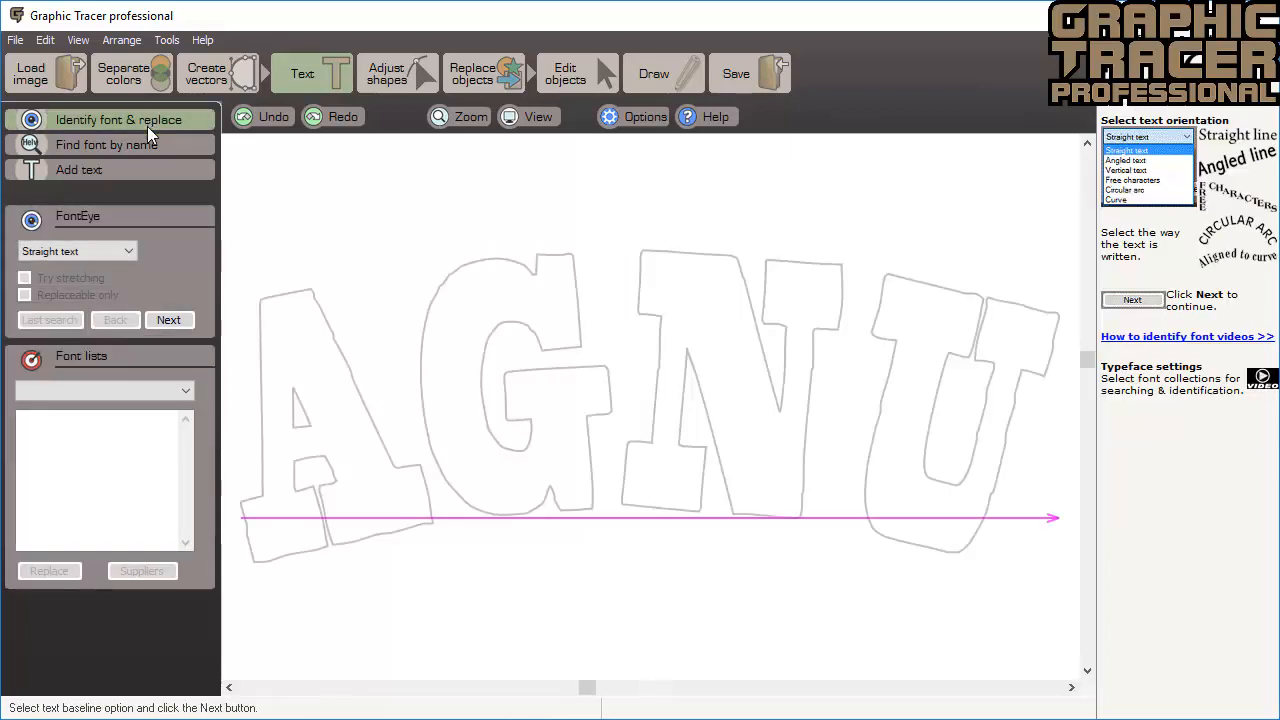
click(116, 256)
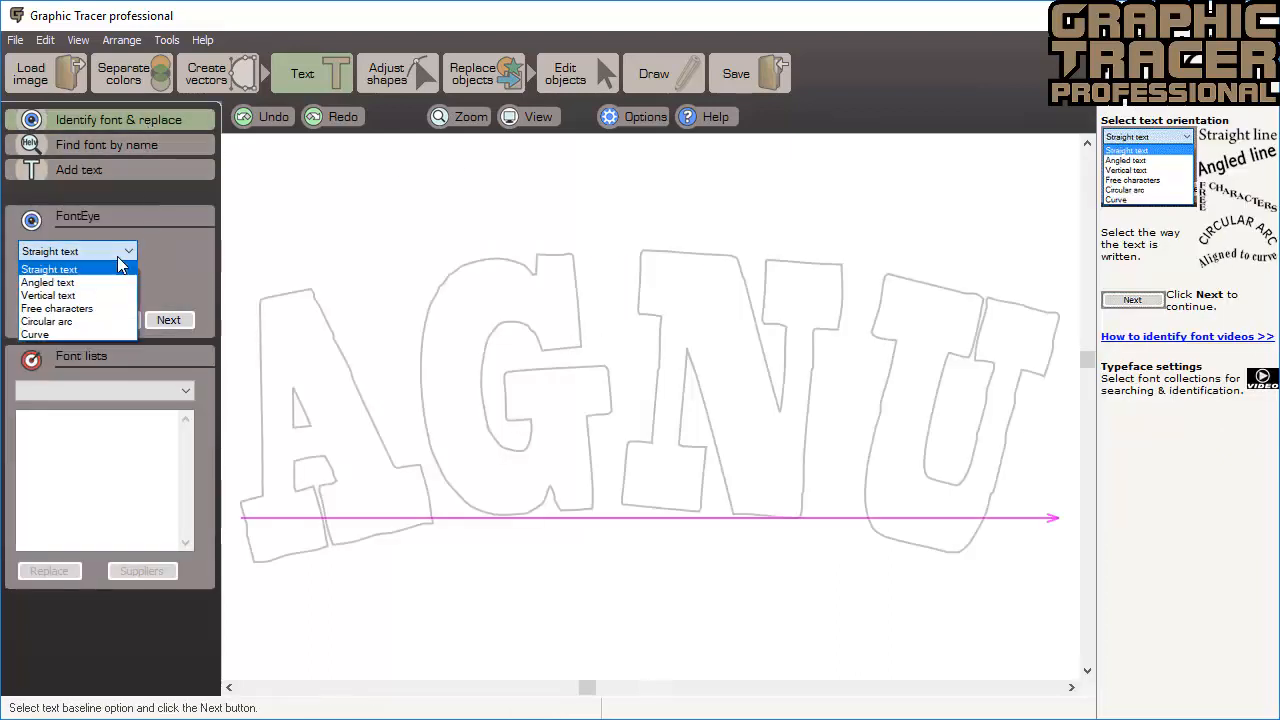
click(106, 321)
click(169, 319)
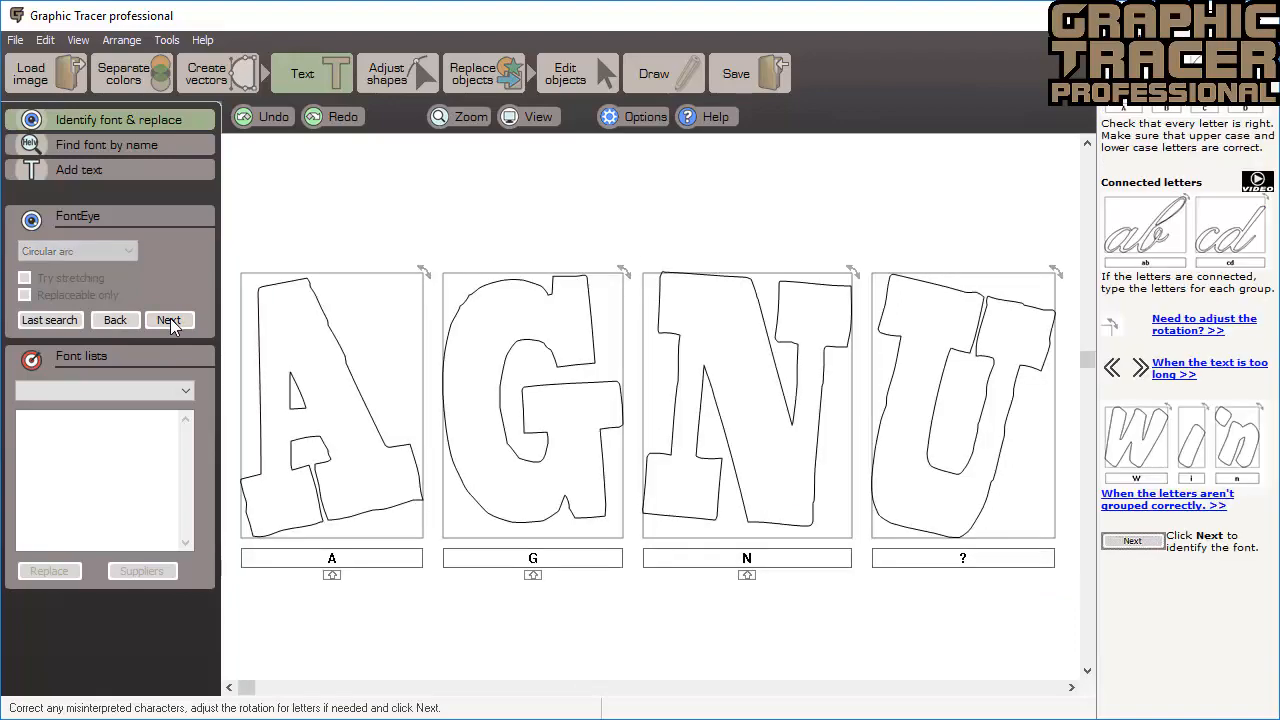
- Label the unrecognised last character as U and search for a font matching AGNU
click(977, 558)
text(U)
click(176, 321)
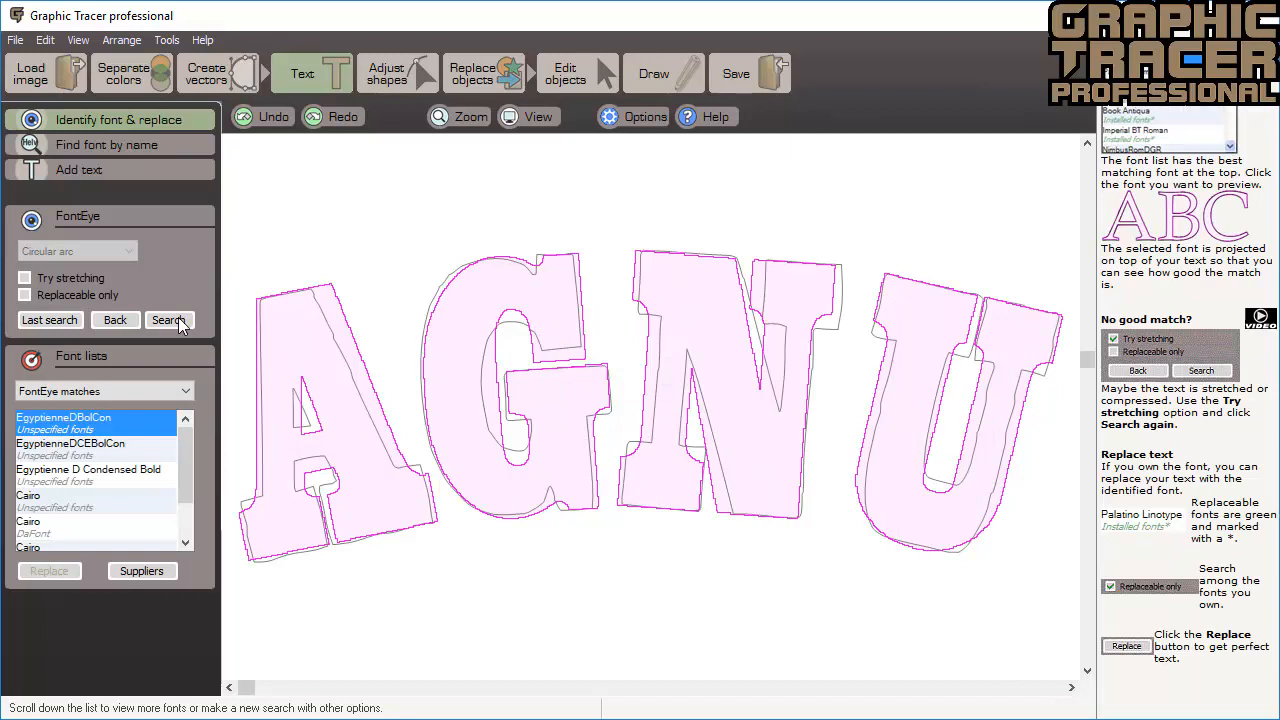
- Check the list of AGNU matches and repeat the font search with stretching allowed
scroll(131, 313, down, 1)
click(79, 280)
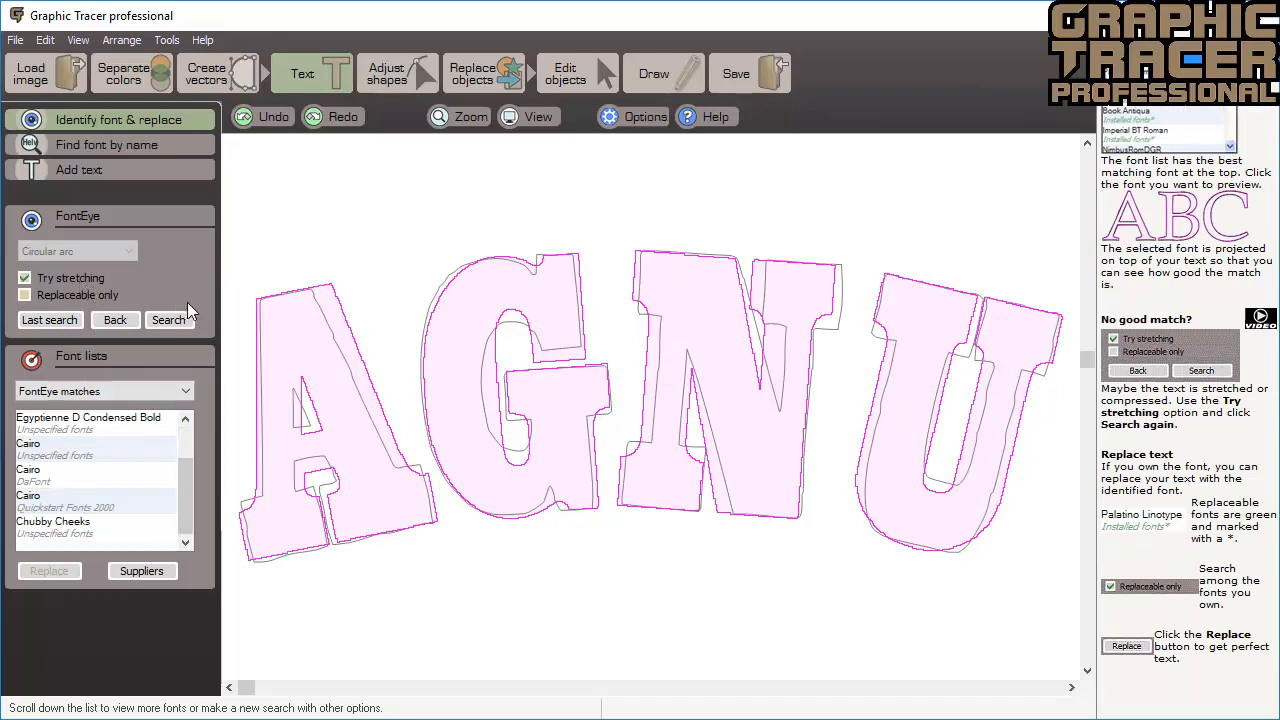
click(168, 319)
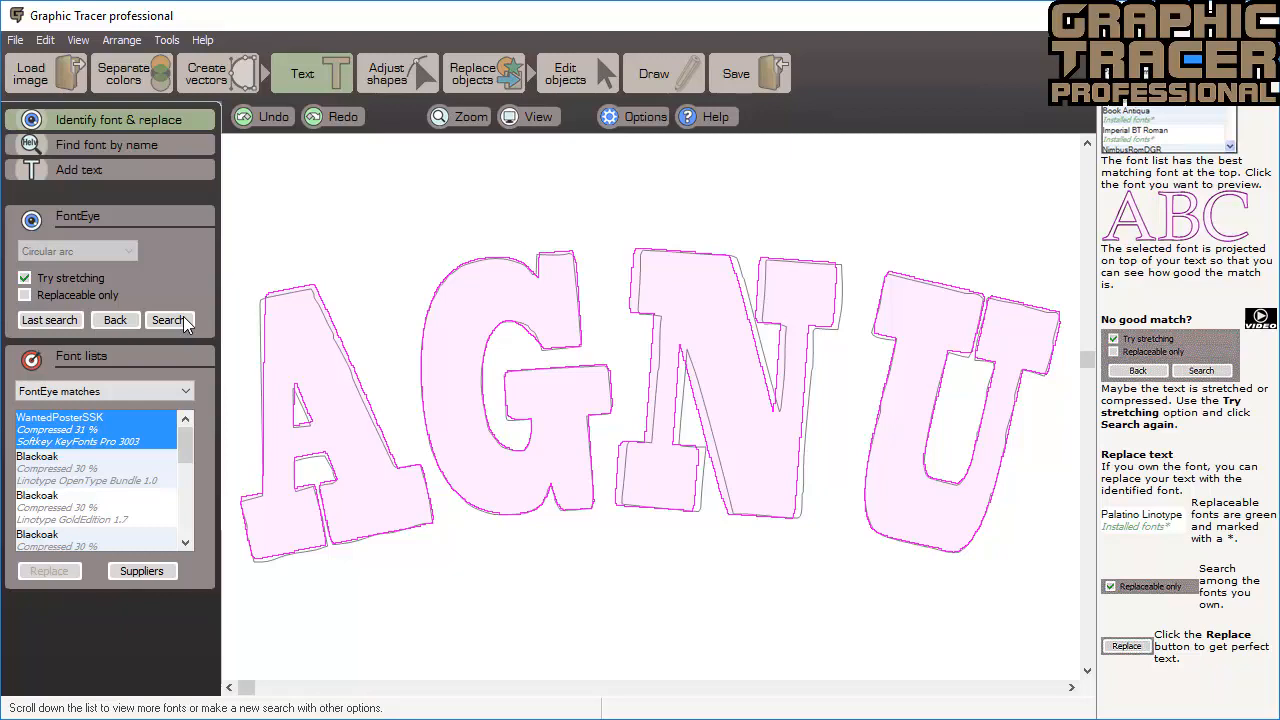
- Choose the installed Blackoak match compressed 30 %, fine-tune the N's position over its outline, and replace the letters AGNU
click(128, 478)
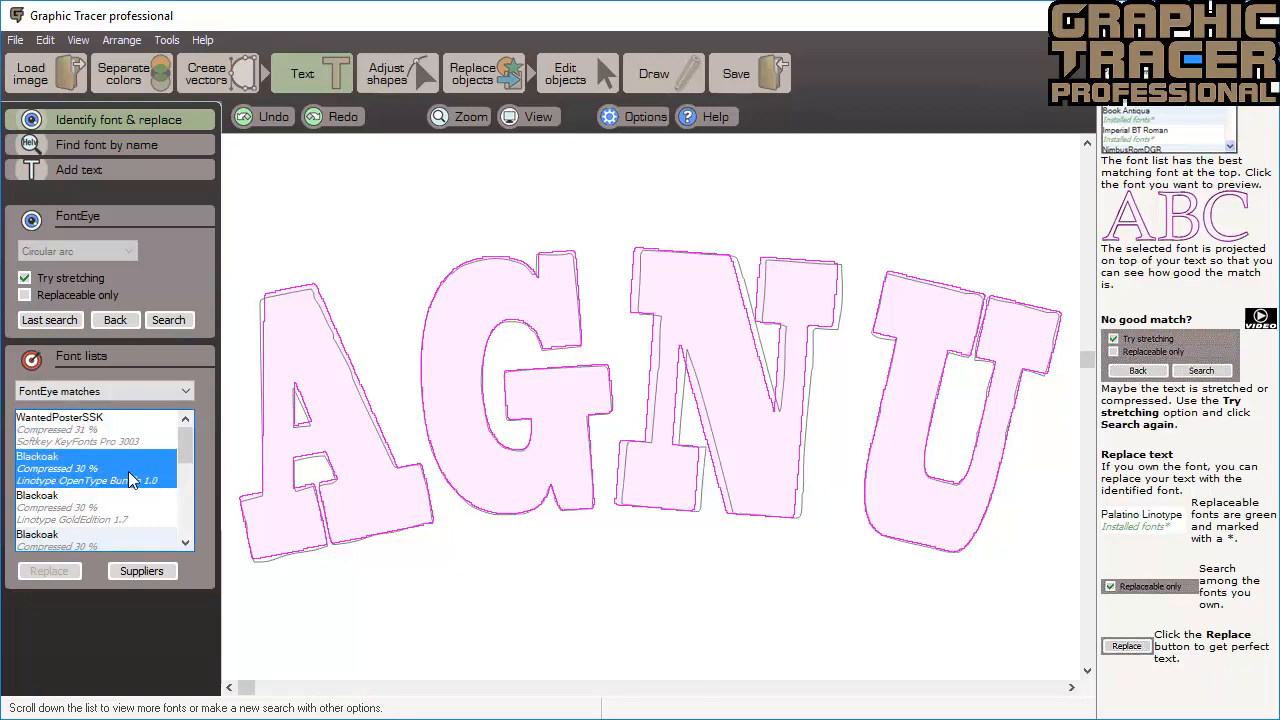
scroll(160, 540, down, 4)
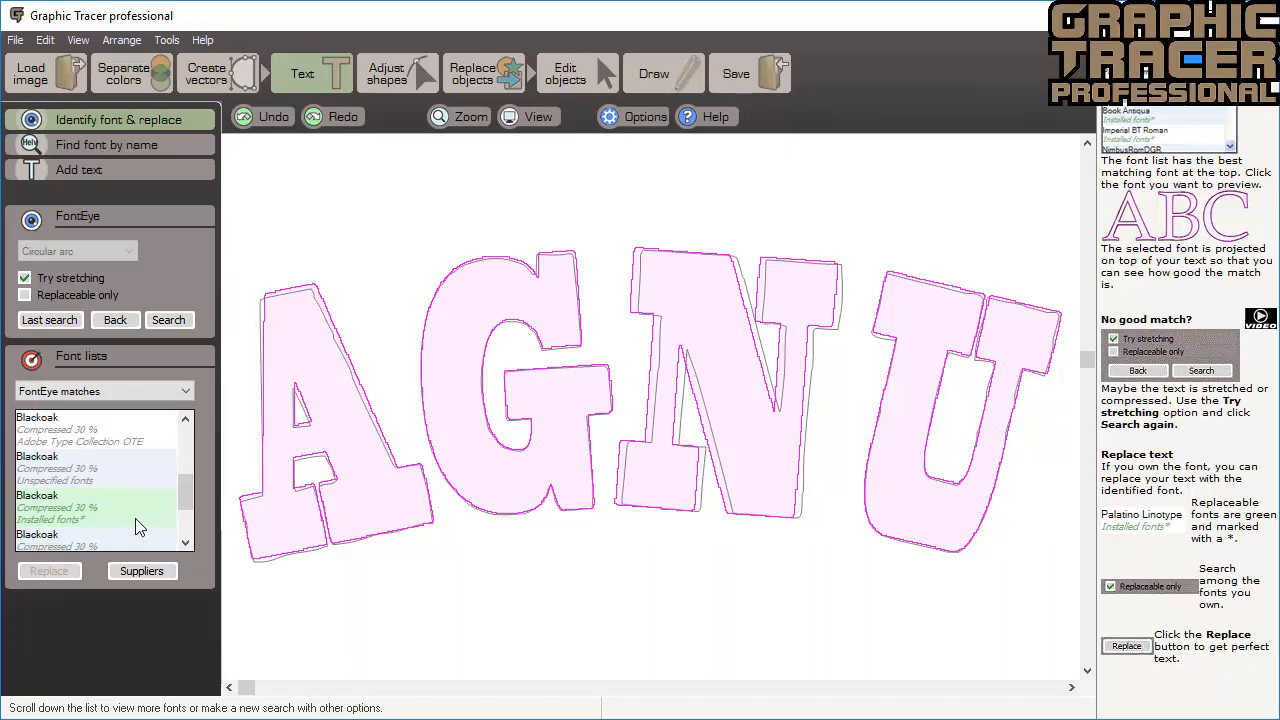
click(135, 518)
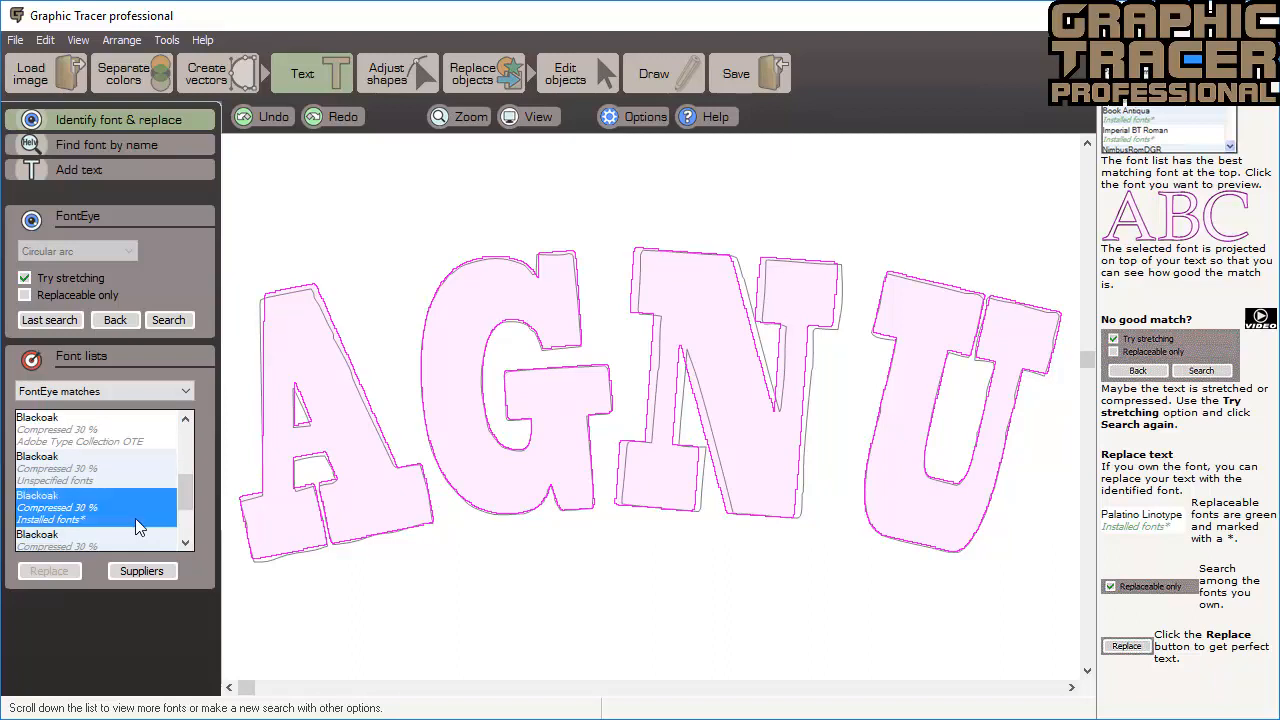
click(668, 476)
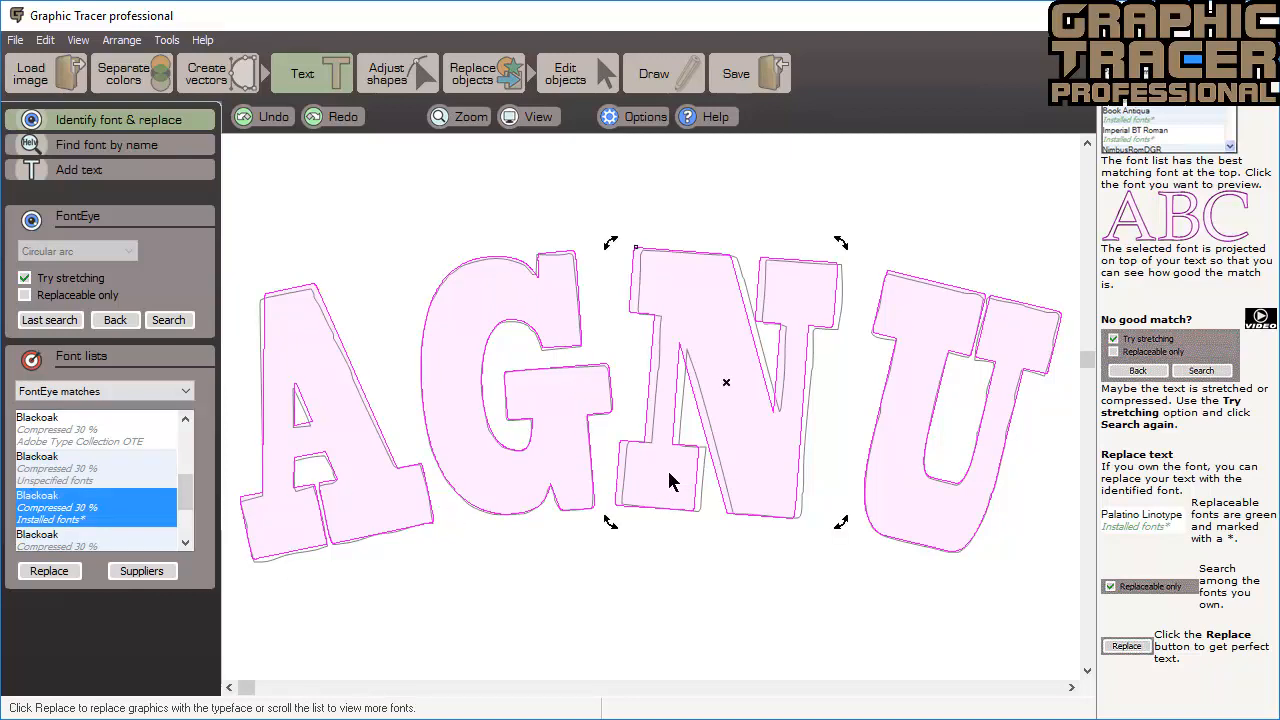
drag(727, 381, 731, 387)
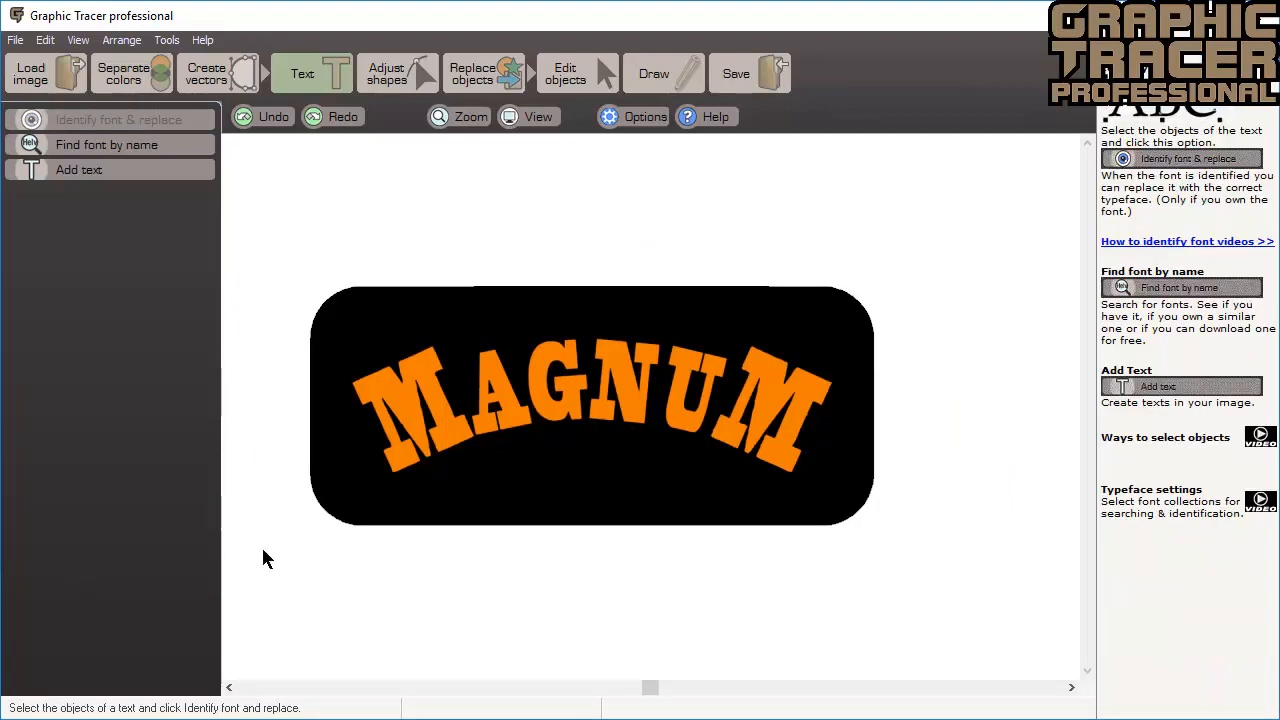
- Select the first and last M of MAGNUM and start identifying their font as free characters
click(463, 443)
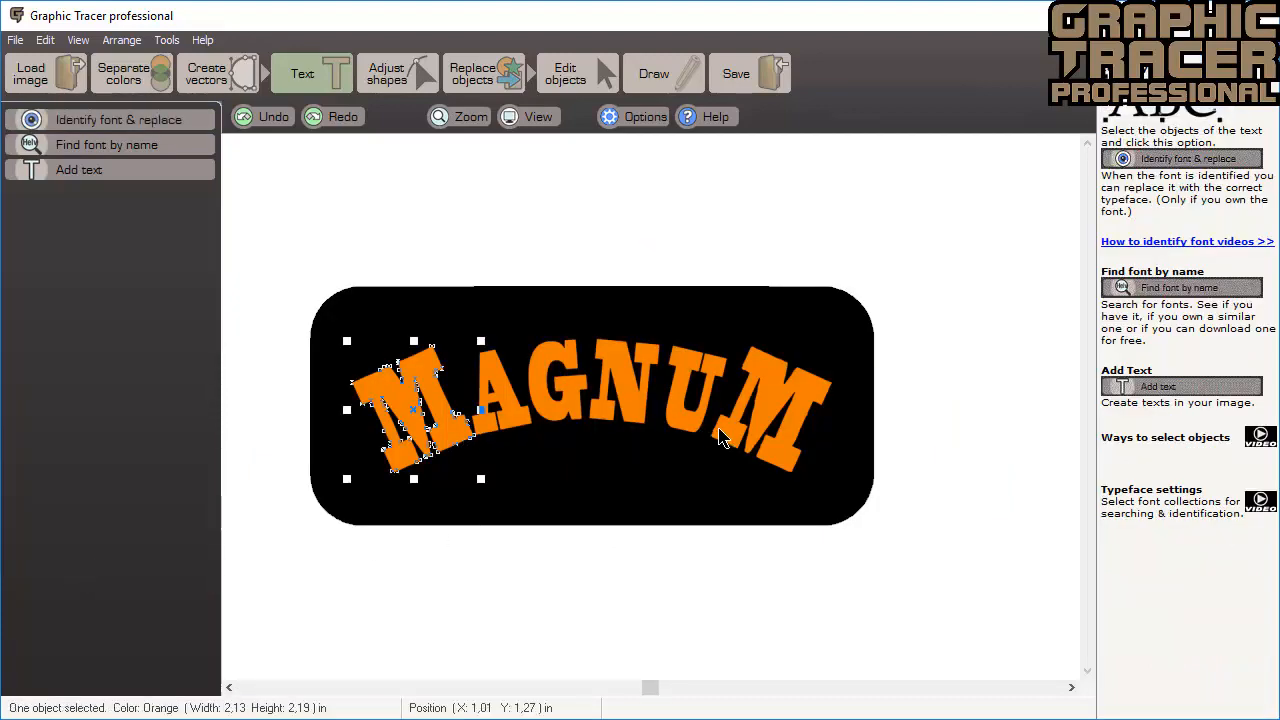
shift+click(726, 440)
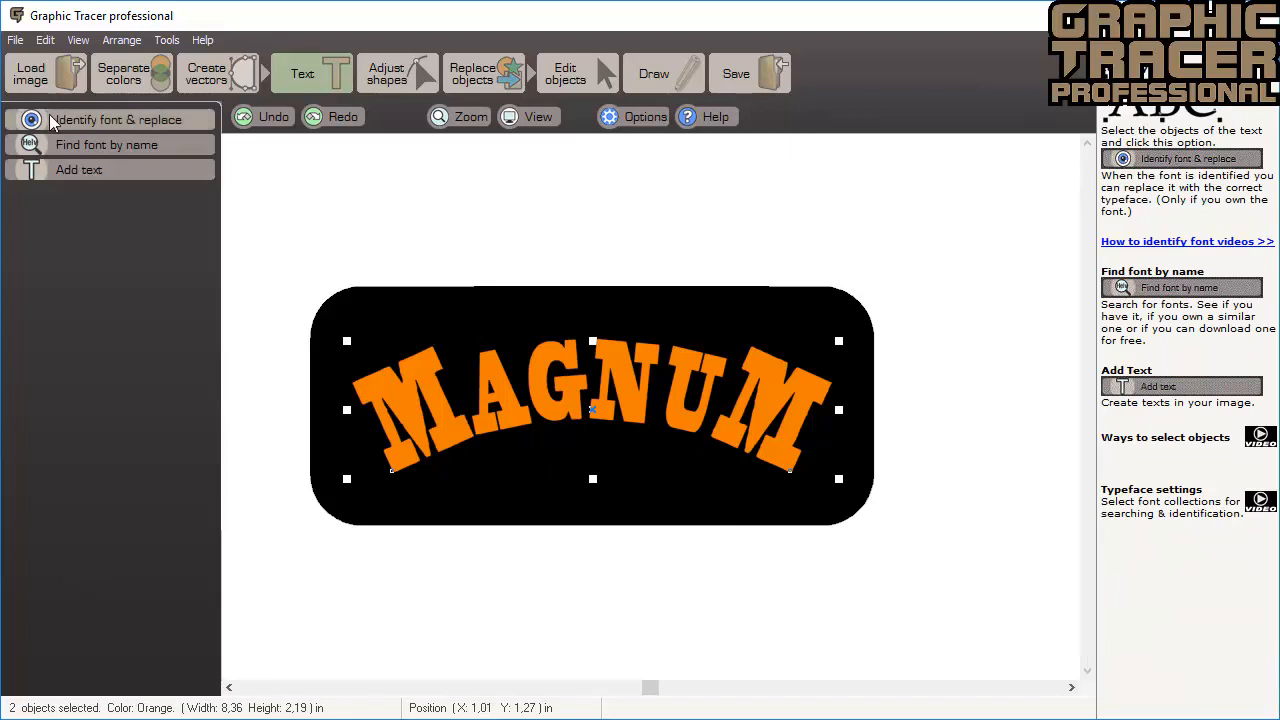
click(52, 121)
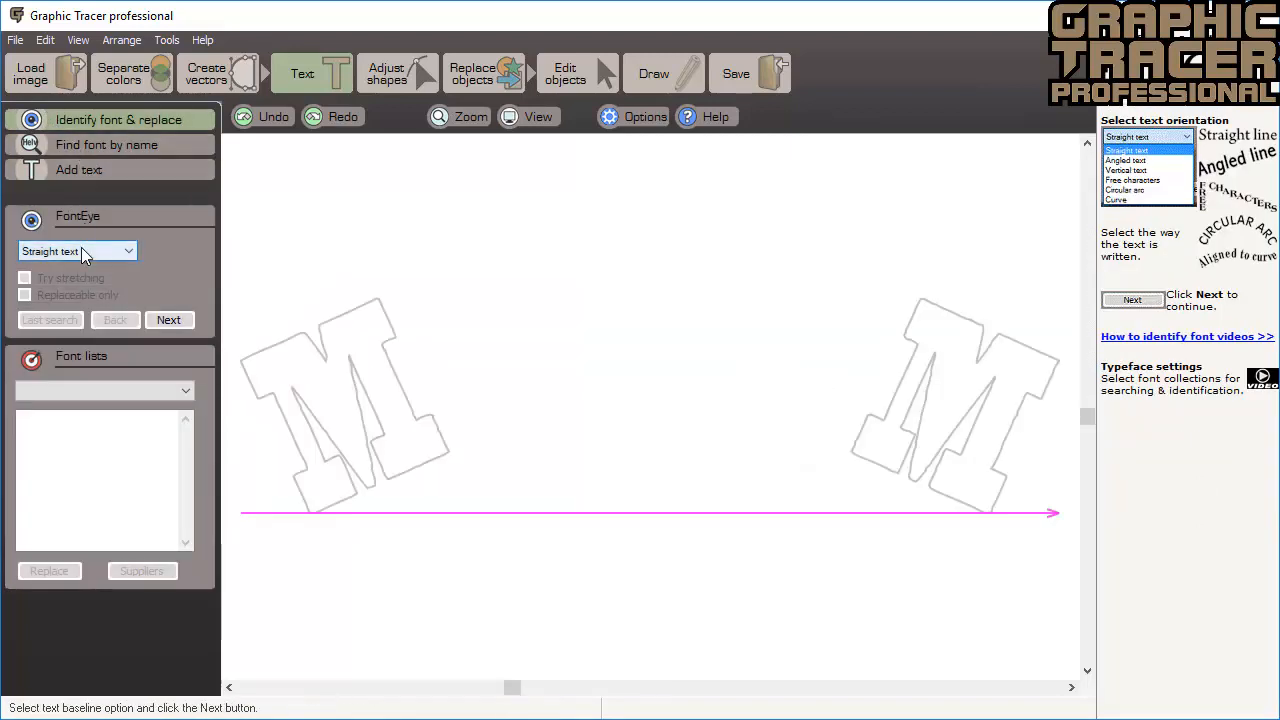
click(81, 251)
click(100, 304)
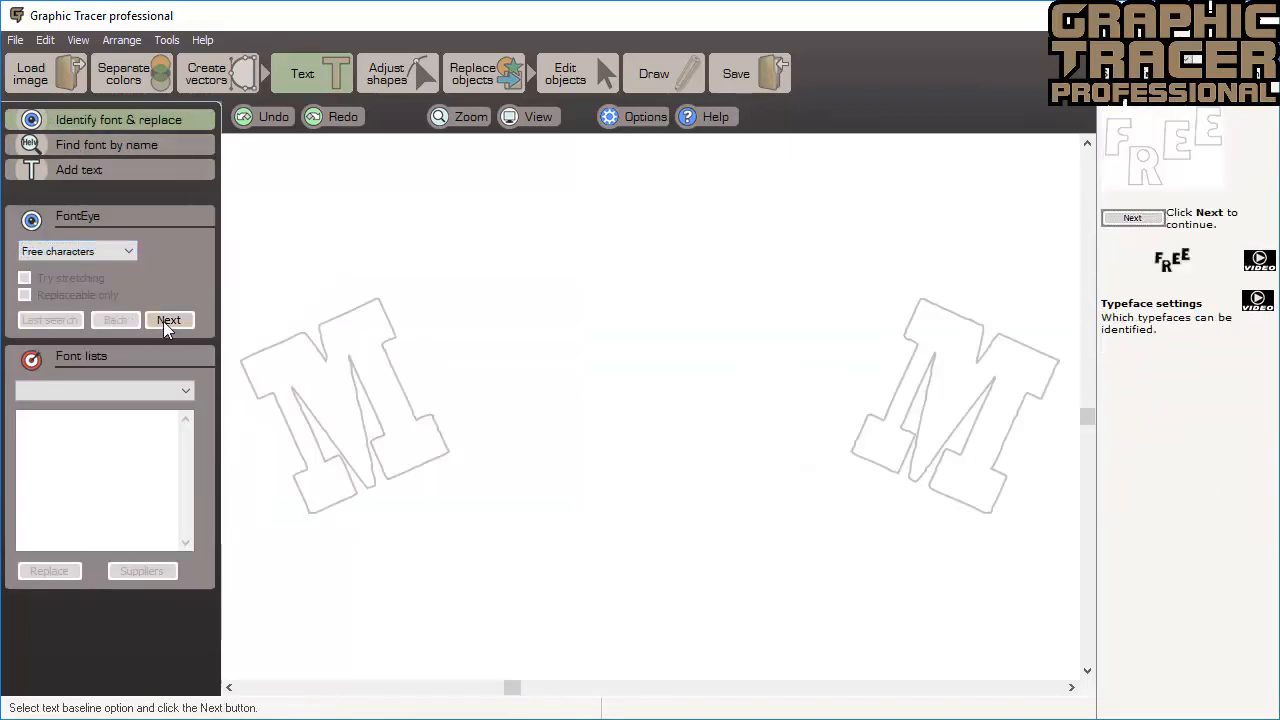
click(165, 321)
- Label both characters as M, rotate each upright, and reuse the matches of the last font search
click(440, 597)
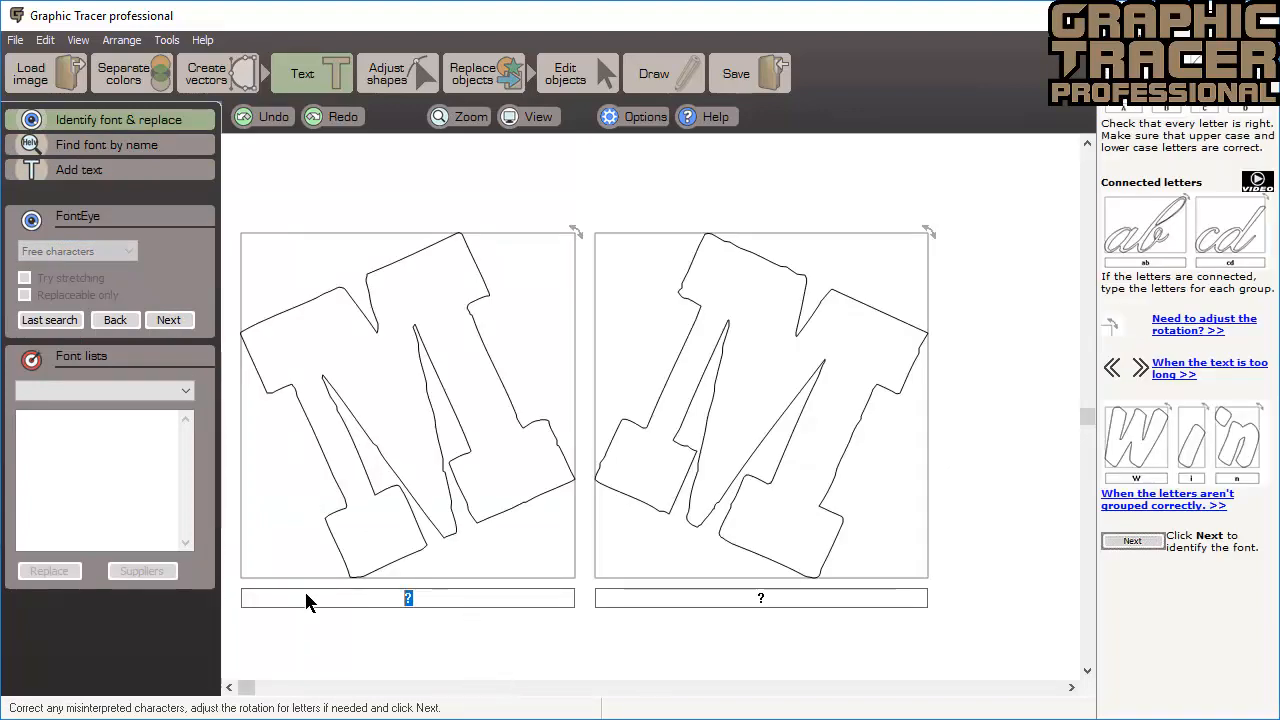
text(M)
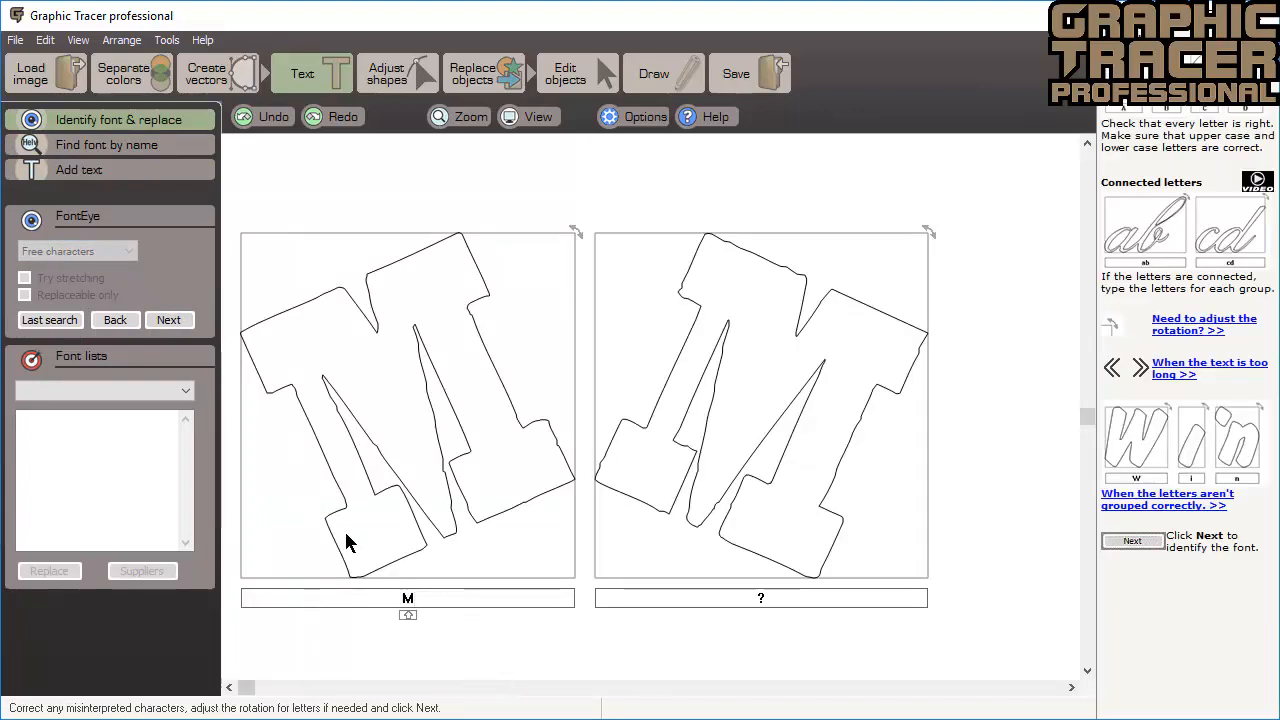
key(Tab)
text(M)
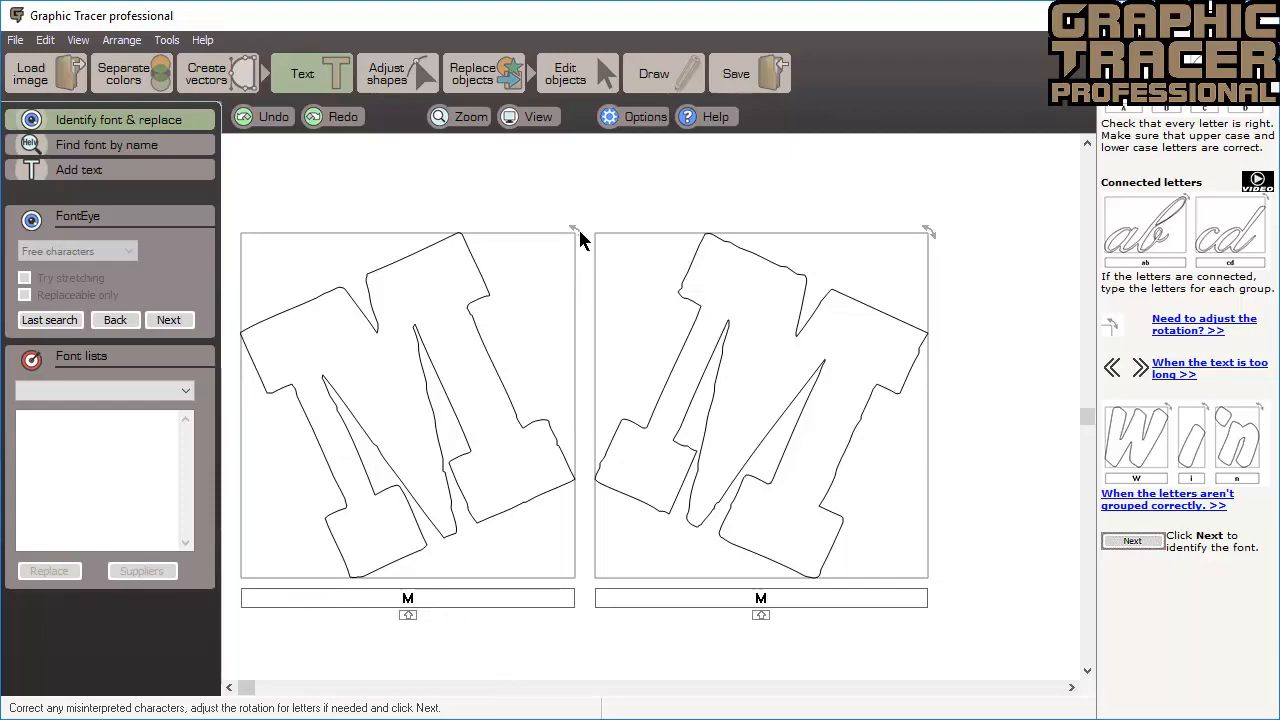
drag(576, 232, 481, 226)
drag(929, 234, 980, 323)
click(36, 324)
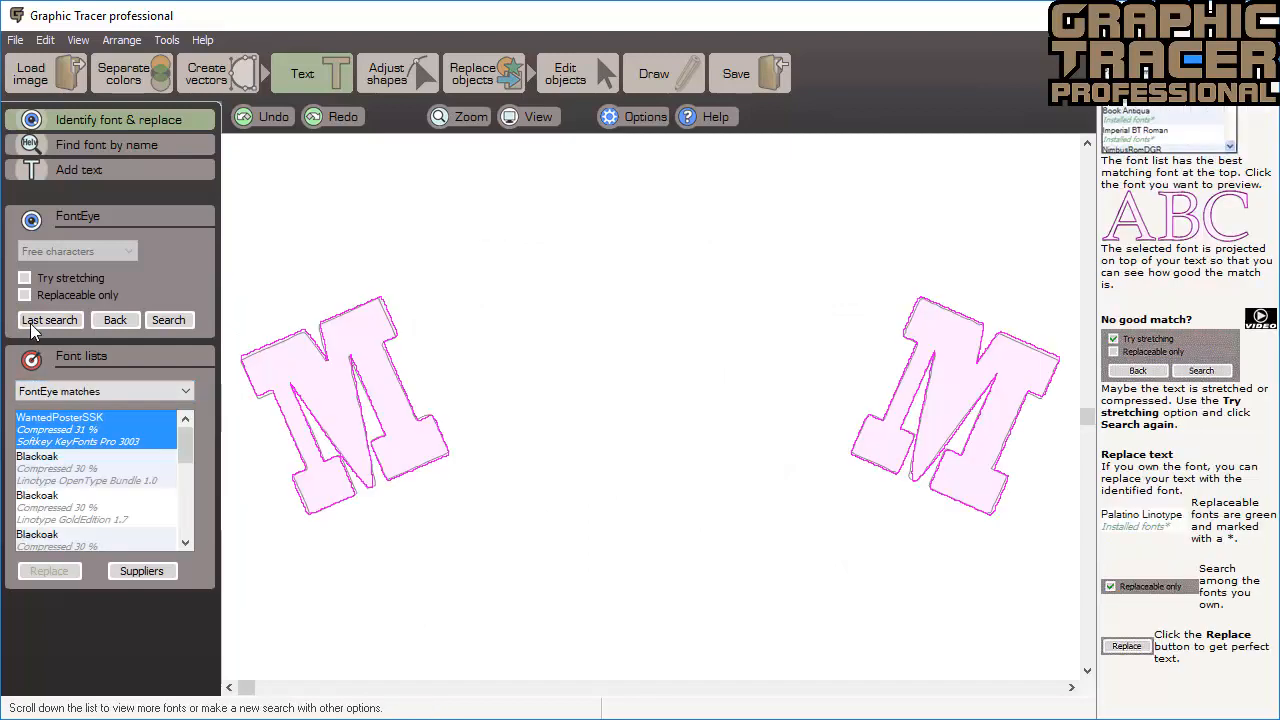
- Choose the installed Blackoak match compressed 30 % and replace both M letters with it
click(185, 545)
click(185, 545)
click(184, 544)
click(183, 543)
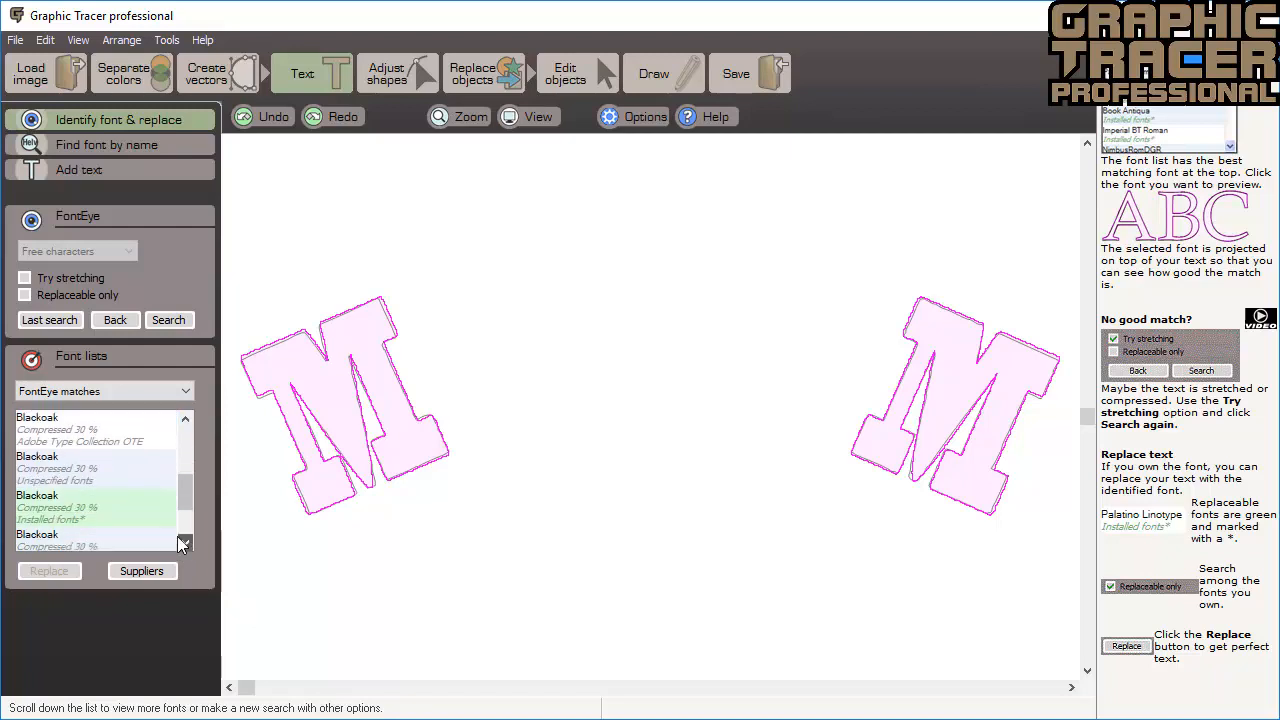
click(83, 508)
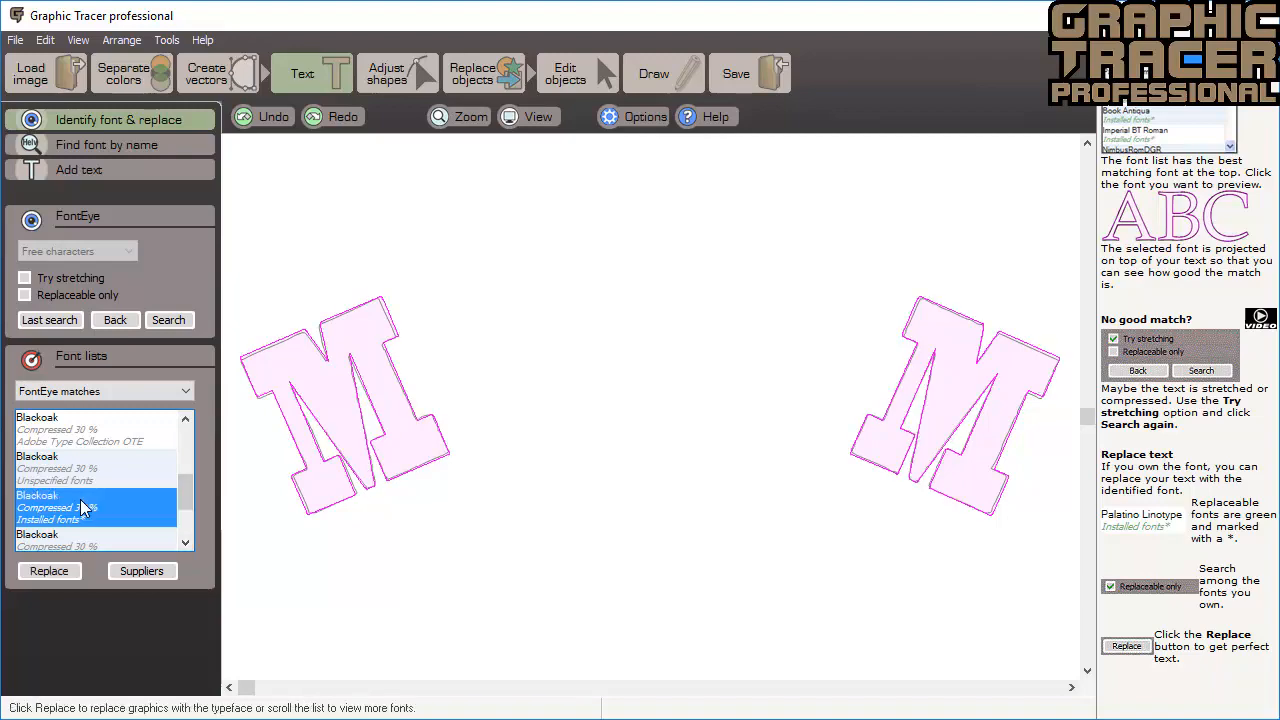
click(64, 572)
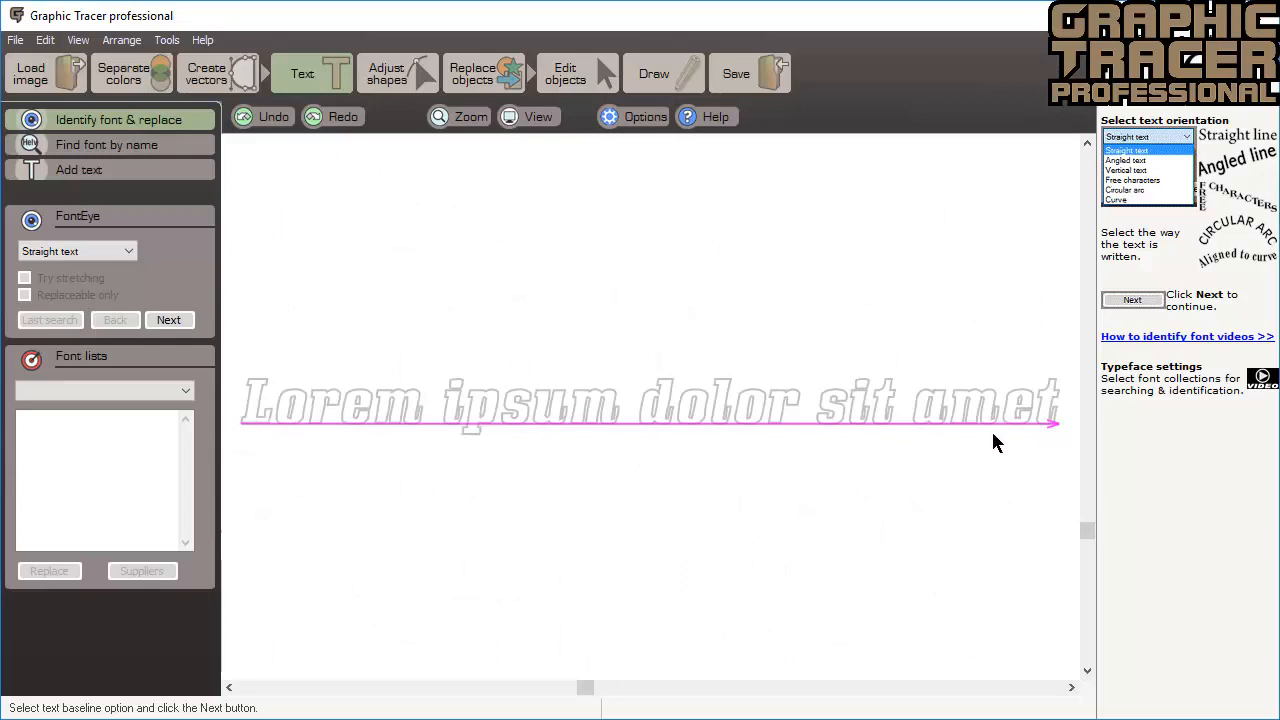
- Check all recognised characters of the straight text "Lorem ipsum dolor sit amet" and search for its font
click(176, 322)
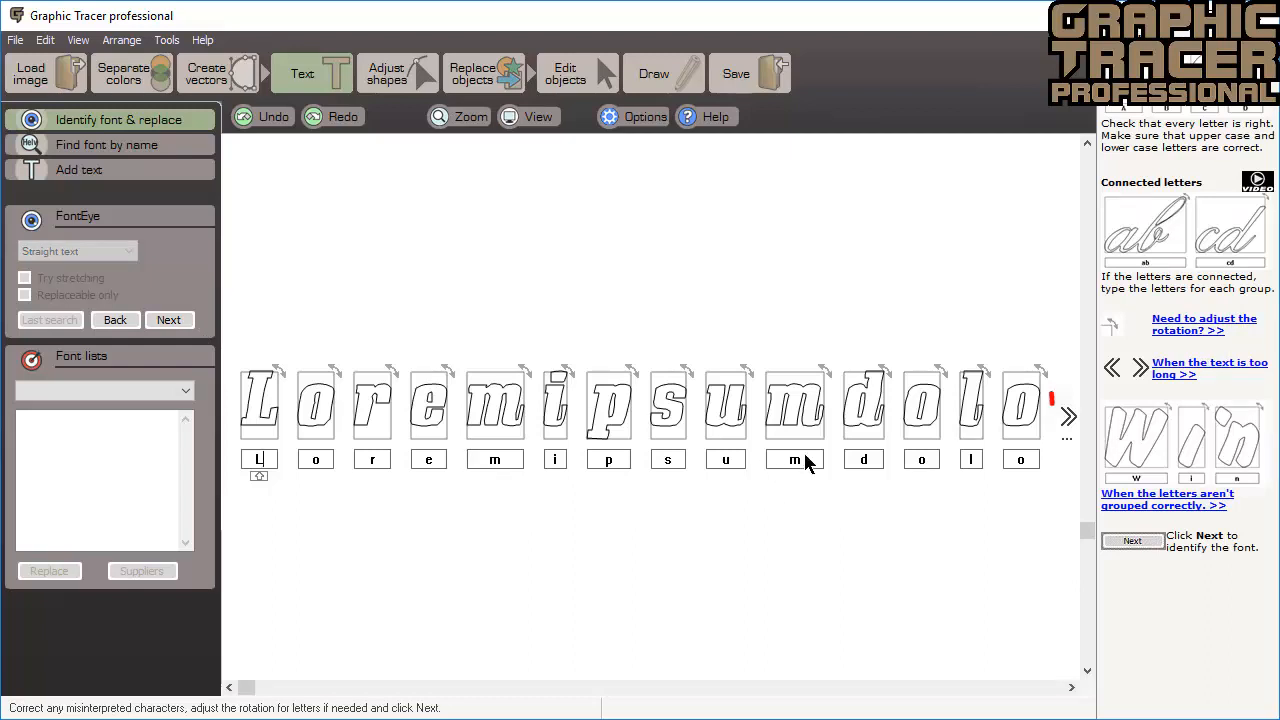
click(1068, 416)
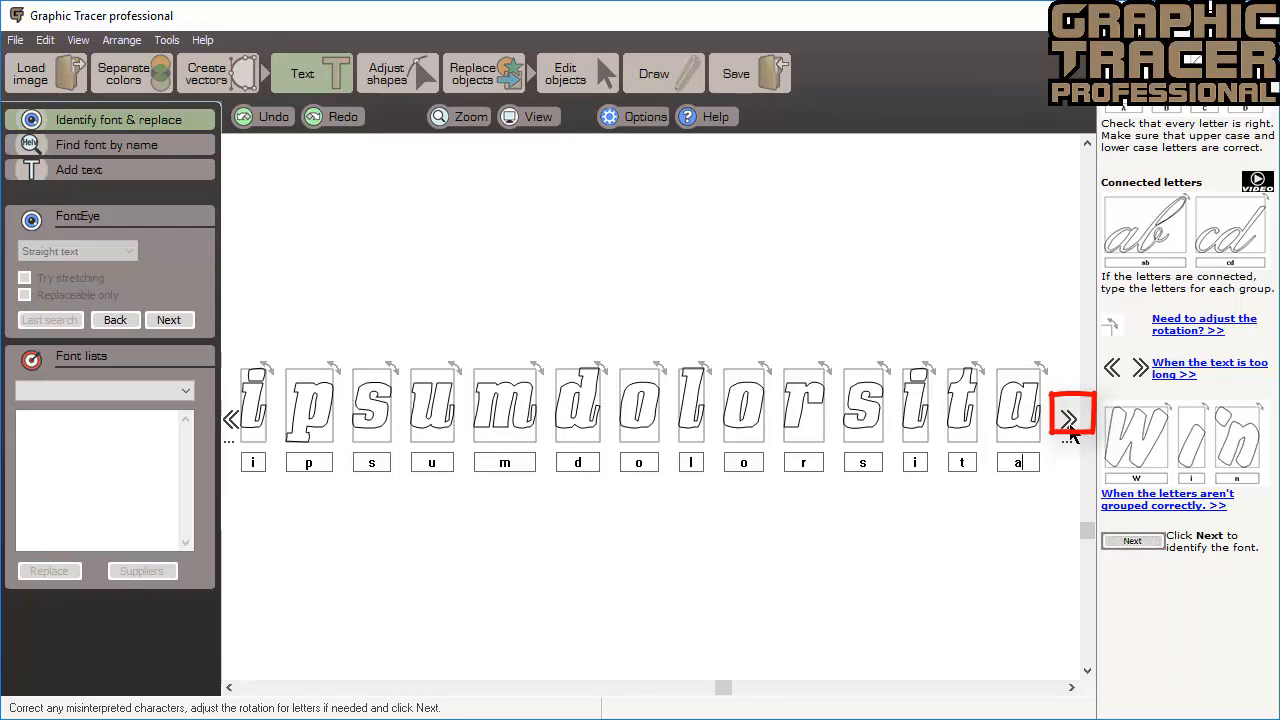
click(1068, 416)
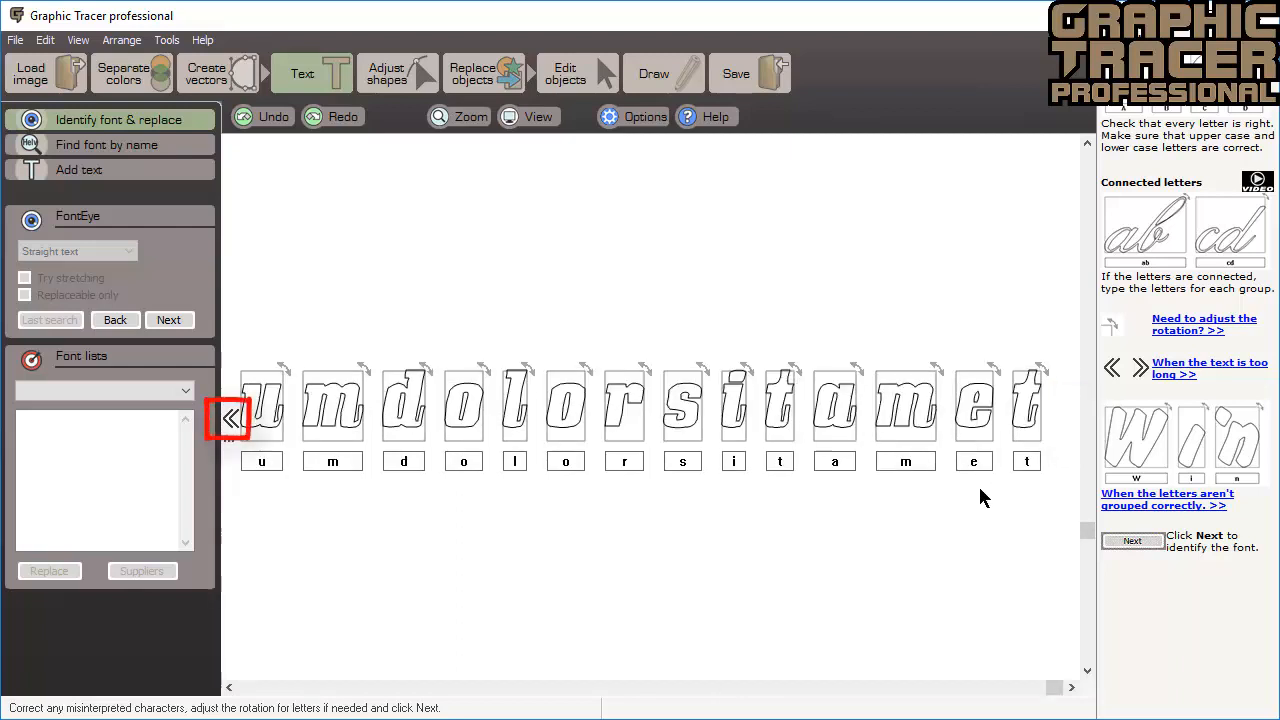
click(184, 320)
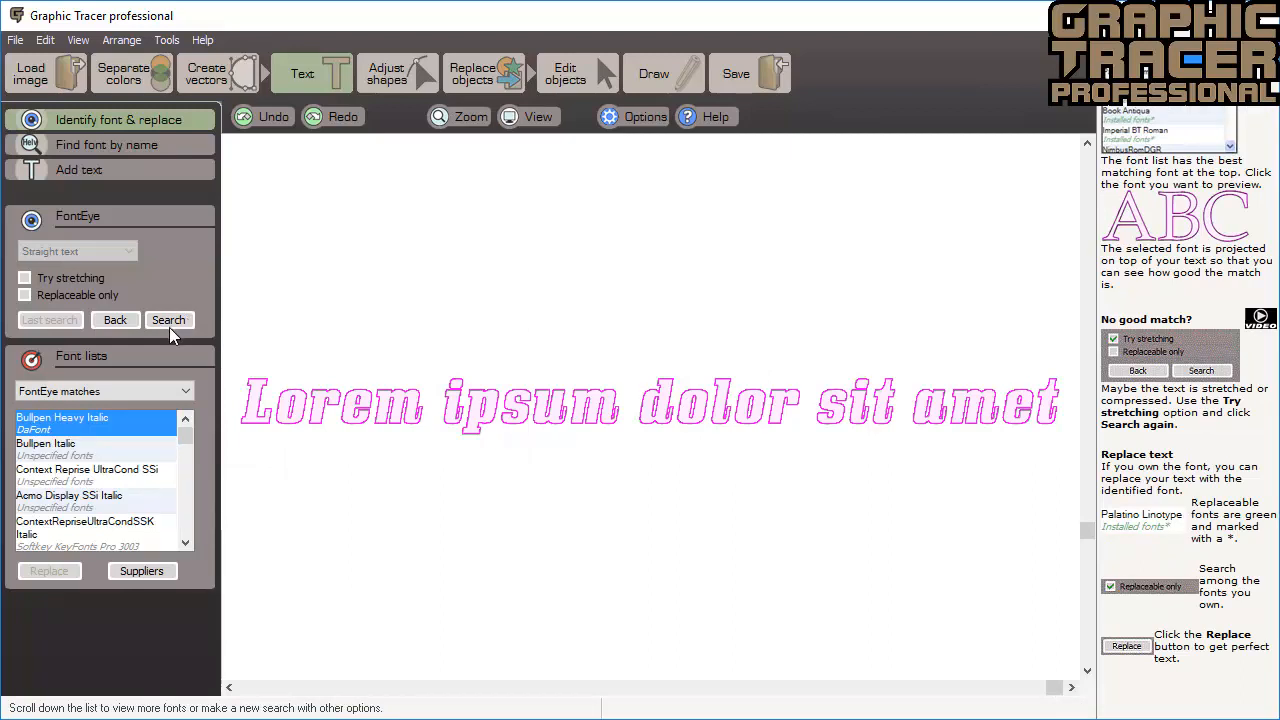
- Preview the Bullpen Italic and Context Reprise UltraCond SSi matches on the text, and return to Bullpen Heavy Italic
click(160, 448)
click(163, 476)
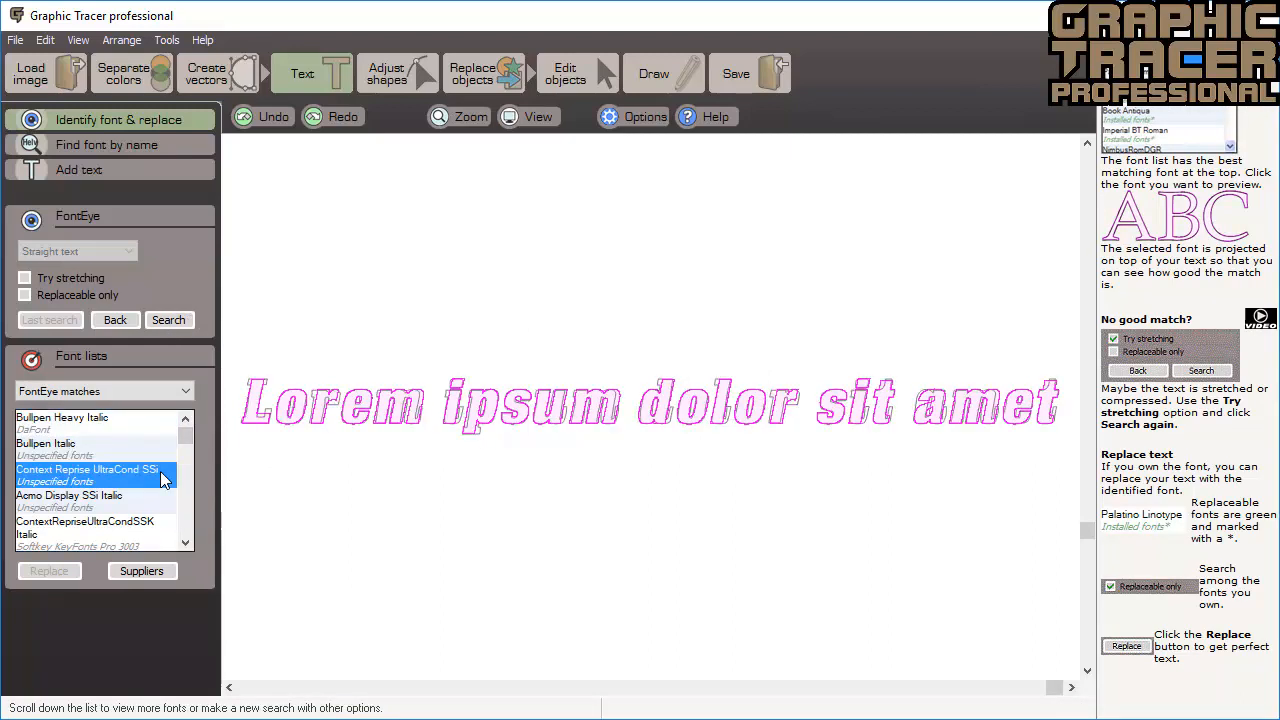
mouse_move(190, 431)
mouse_down()
mouse_move(189, 525)
mouse_move(196, 424)
mouse_up()
click(150, 427)
- Search again among replaceable fonts only and compare the Formata BoldCondensed Italic, Zurich Condensed BT Bold Italic and HP Simplified Bold Italic matches
click(80, 292)
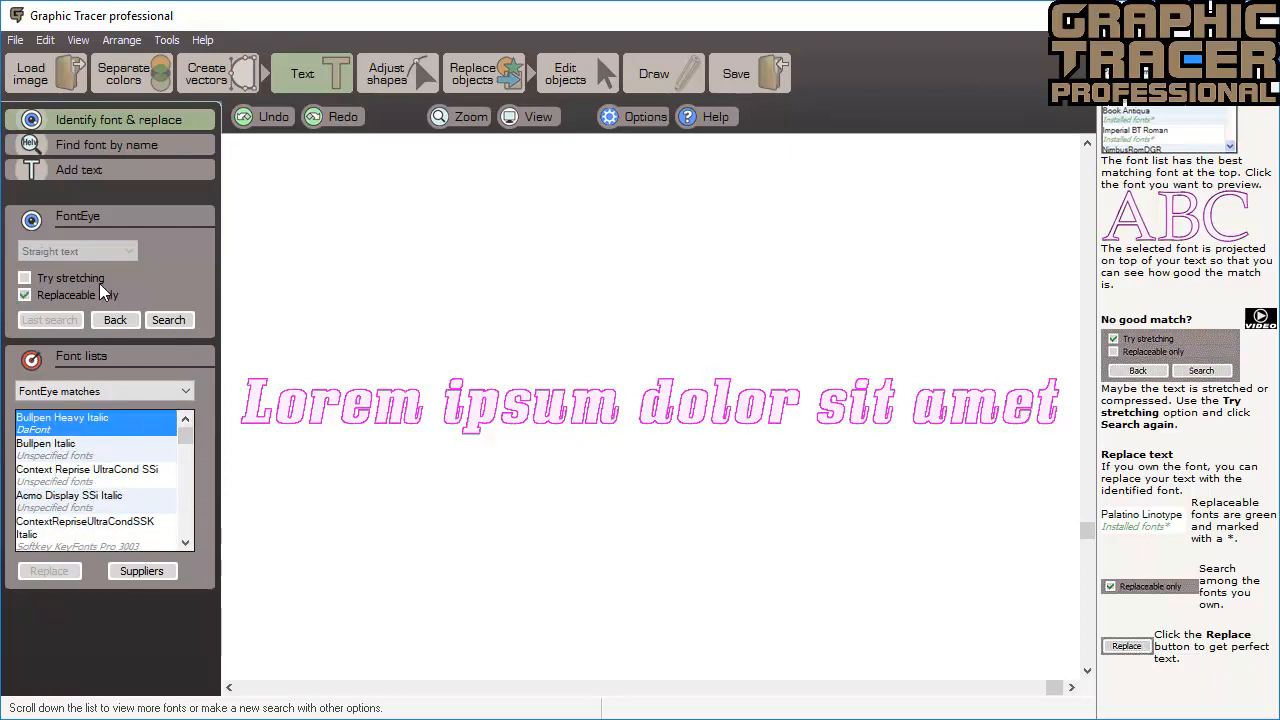
click(166, 321)
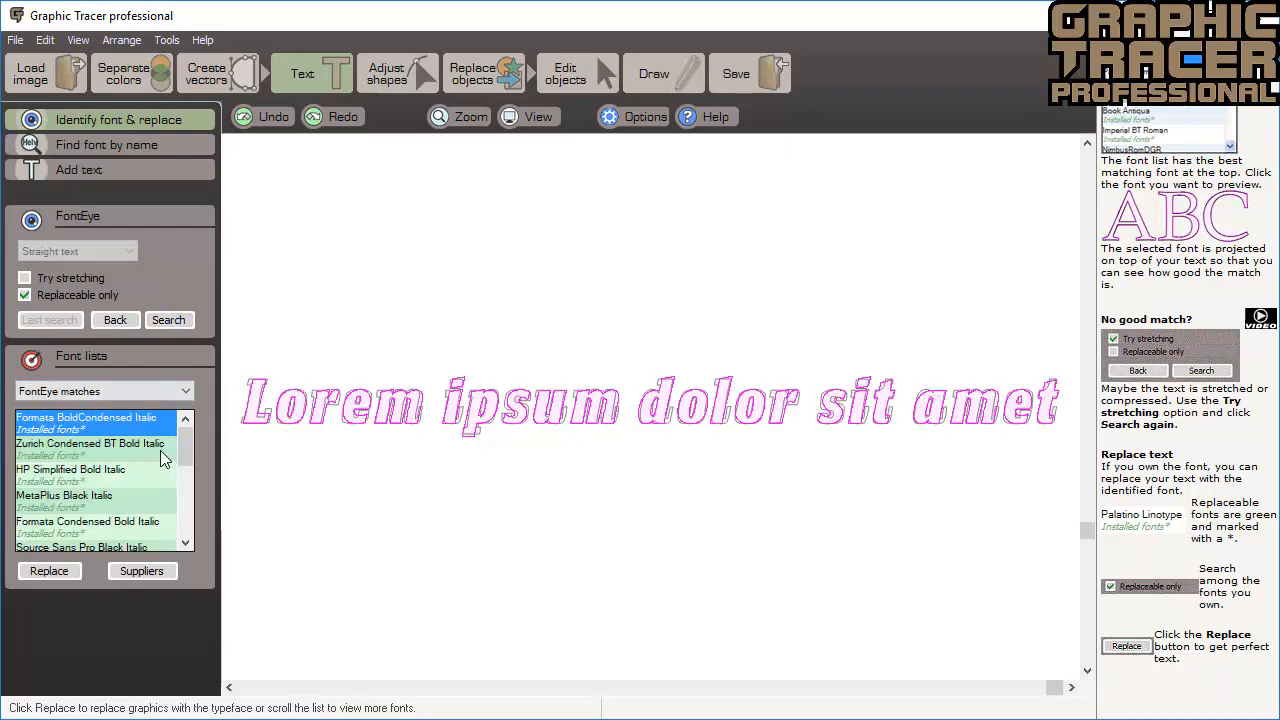
scroll(443, 414, up, 3)
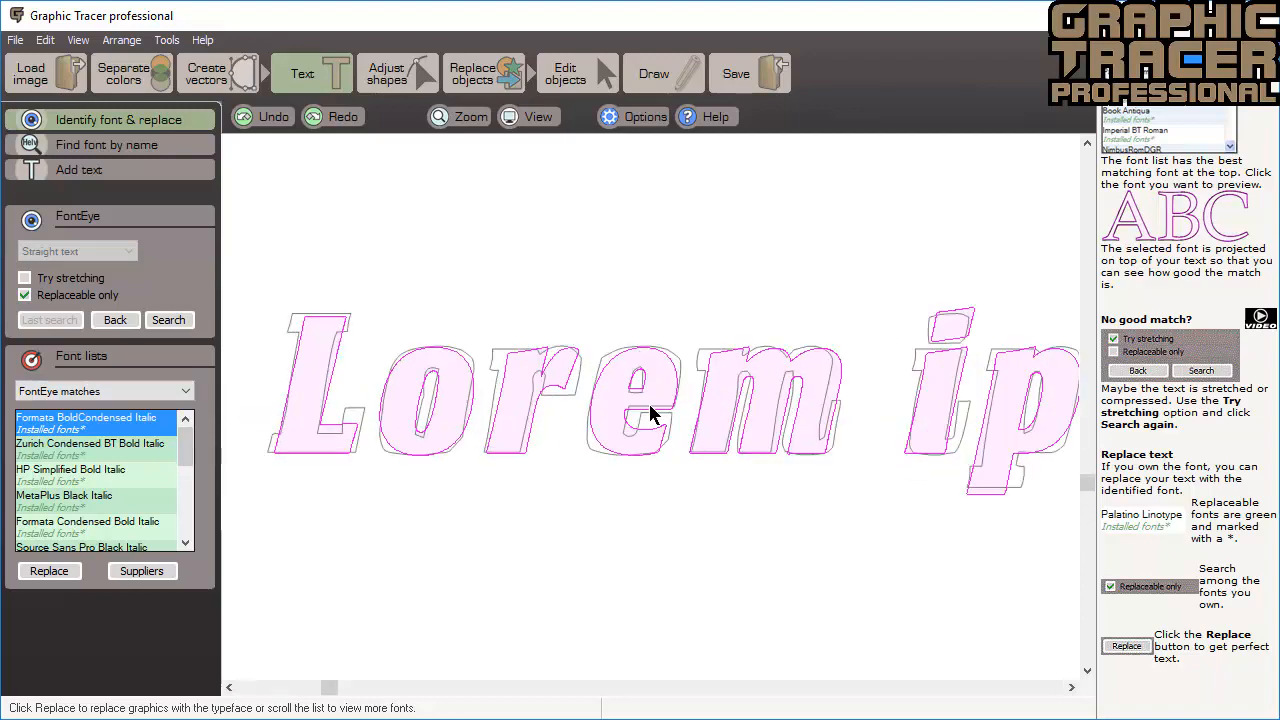
scroll(650, 415, down, 3)
click(125, 451)
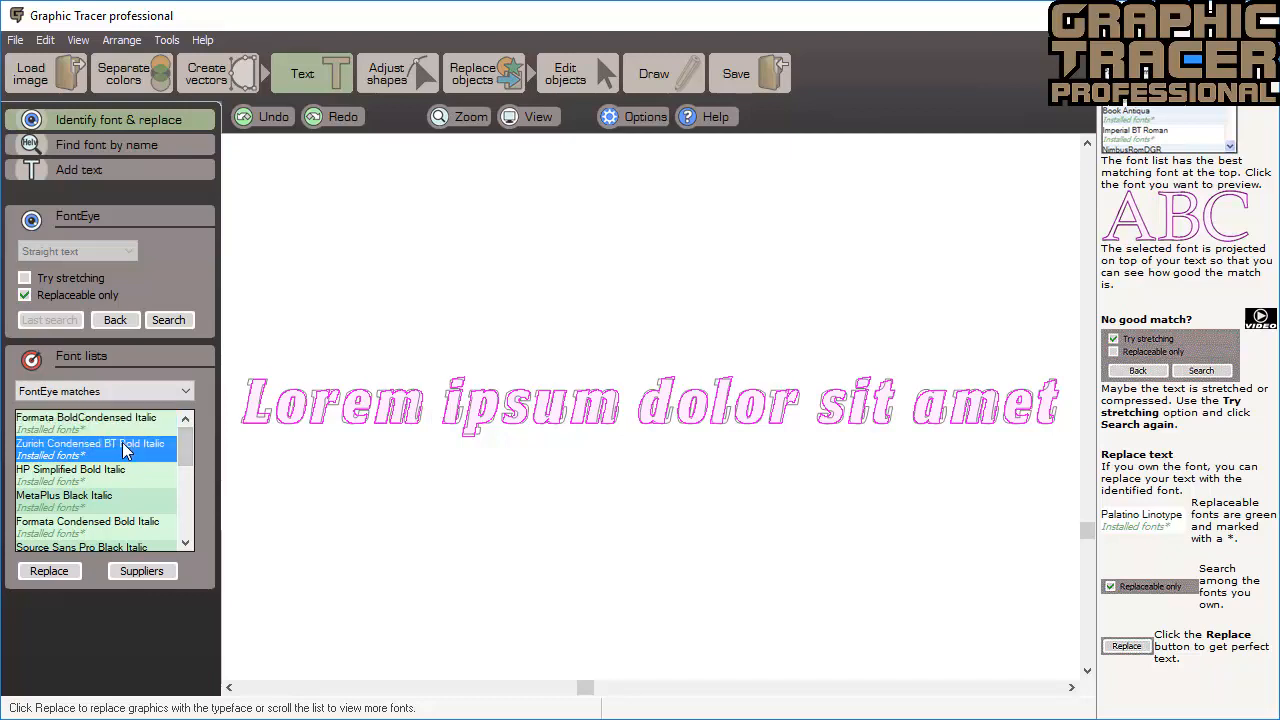
click(125, 474)
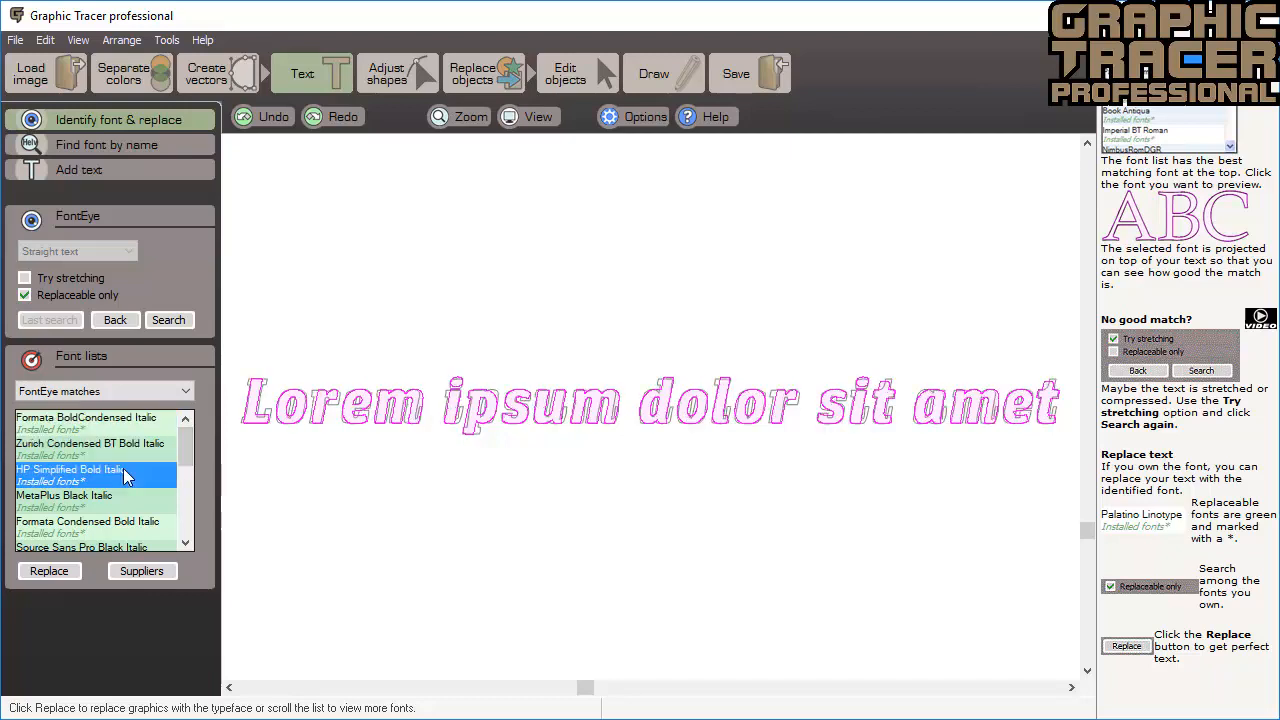
- Repeat the search without the replaceable-only limit and open the supplier search for Bullpen Heavy Italic, keeping Dafont as supplier
click(87, 295)
click(167, 320)
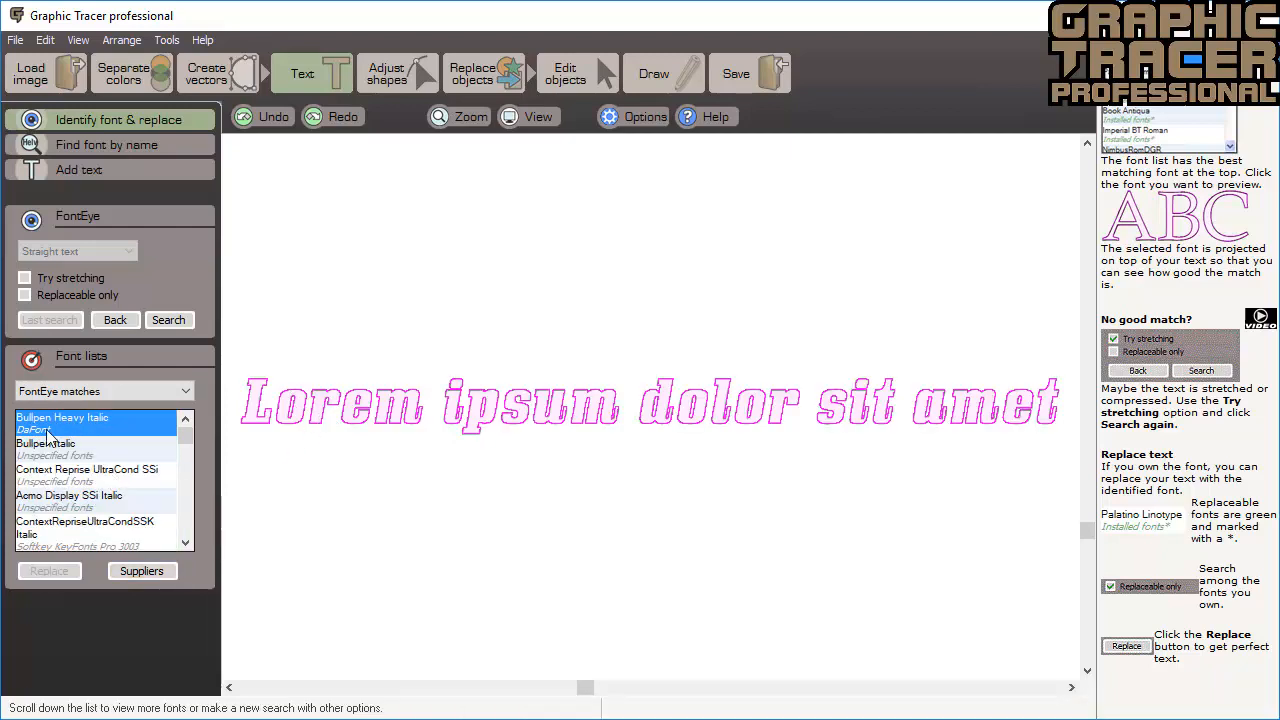
click(165, 573)
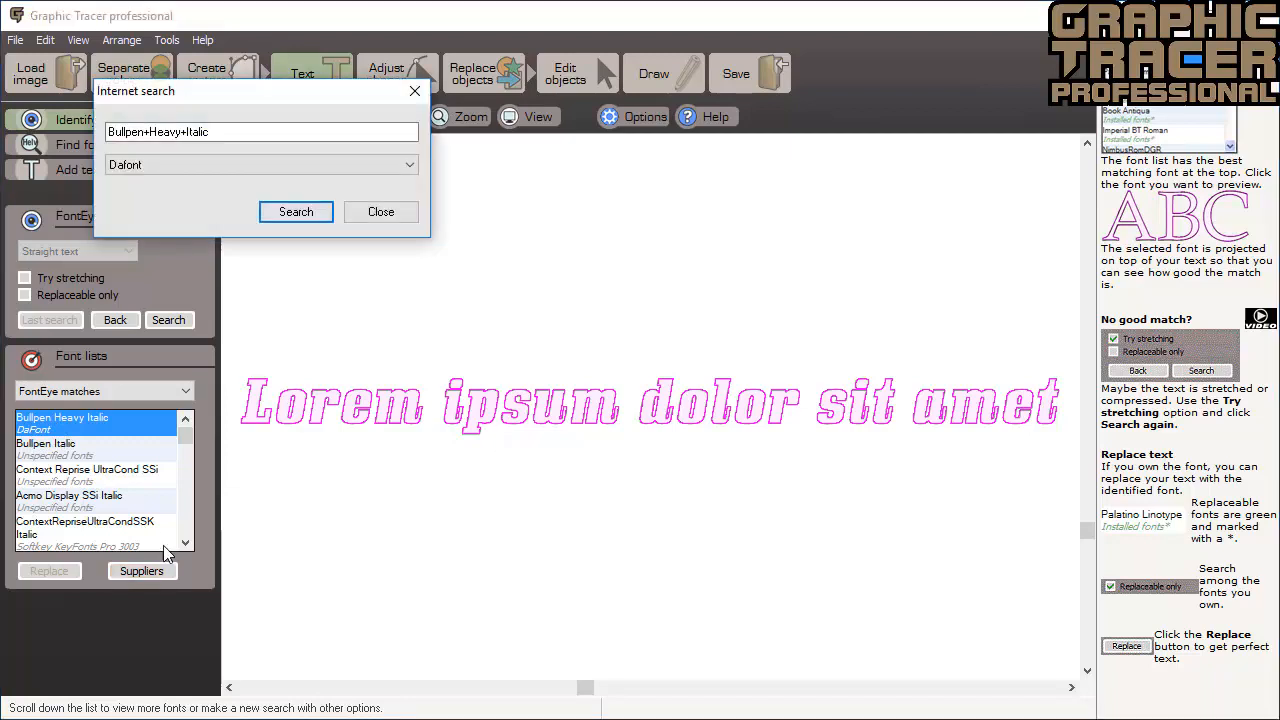
click(158, 169)
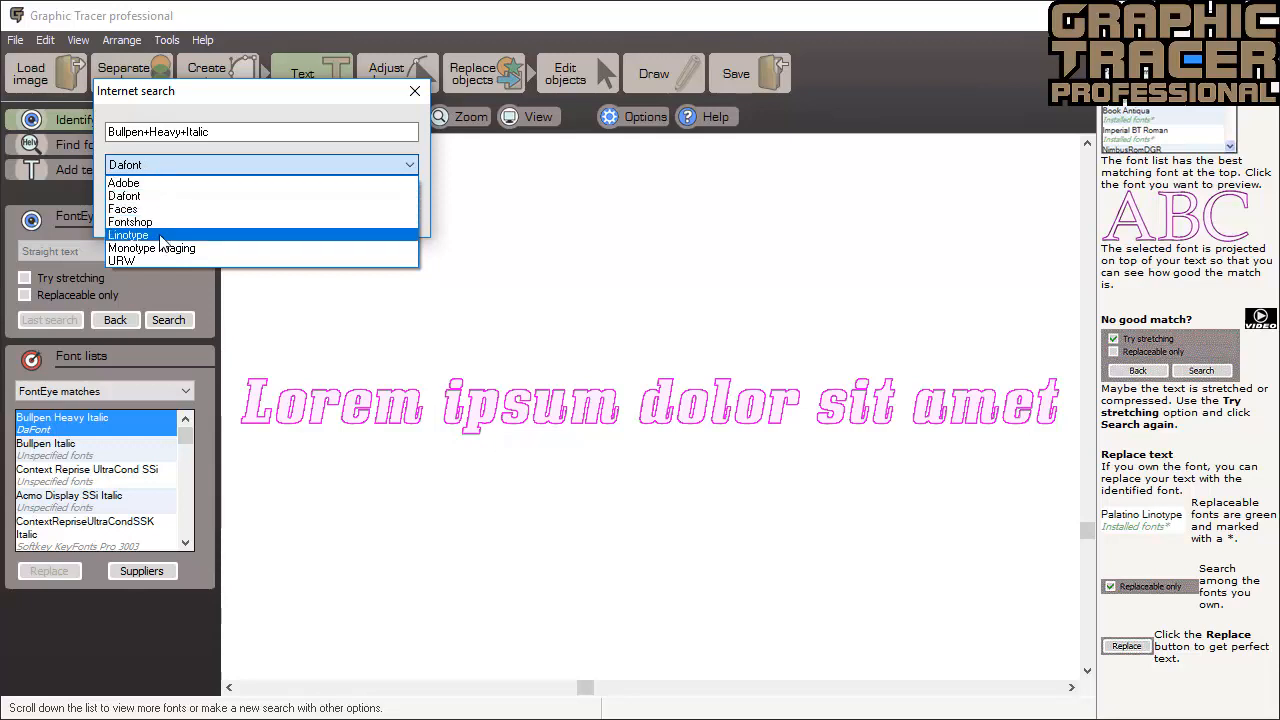
click(376, 117)
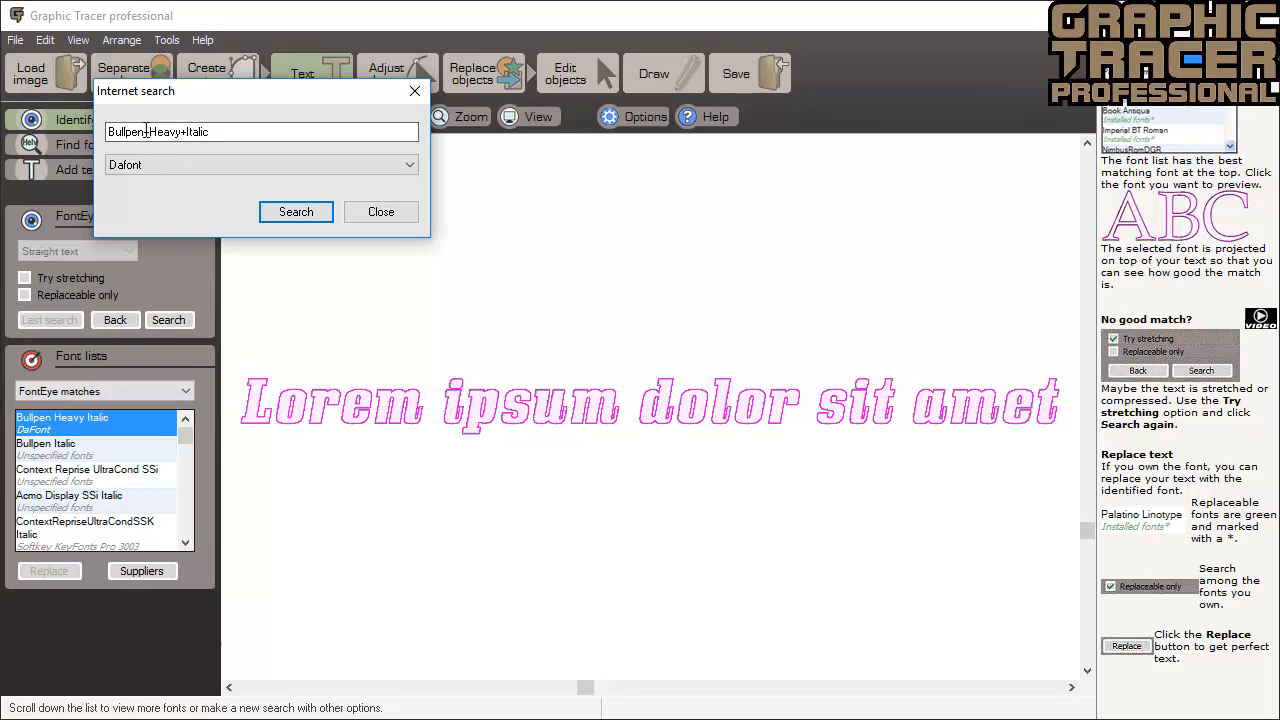
- Shorten the search term to Bullpen, search for it on Dafont, and download the Bullpen font in the browser
drag(147, 131, 286, 129)
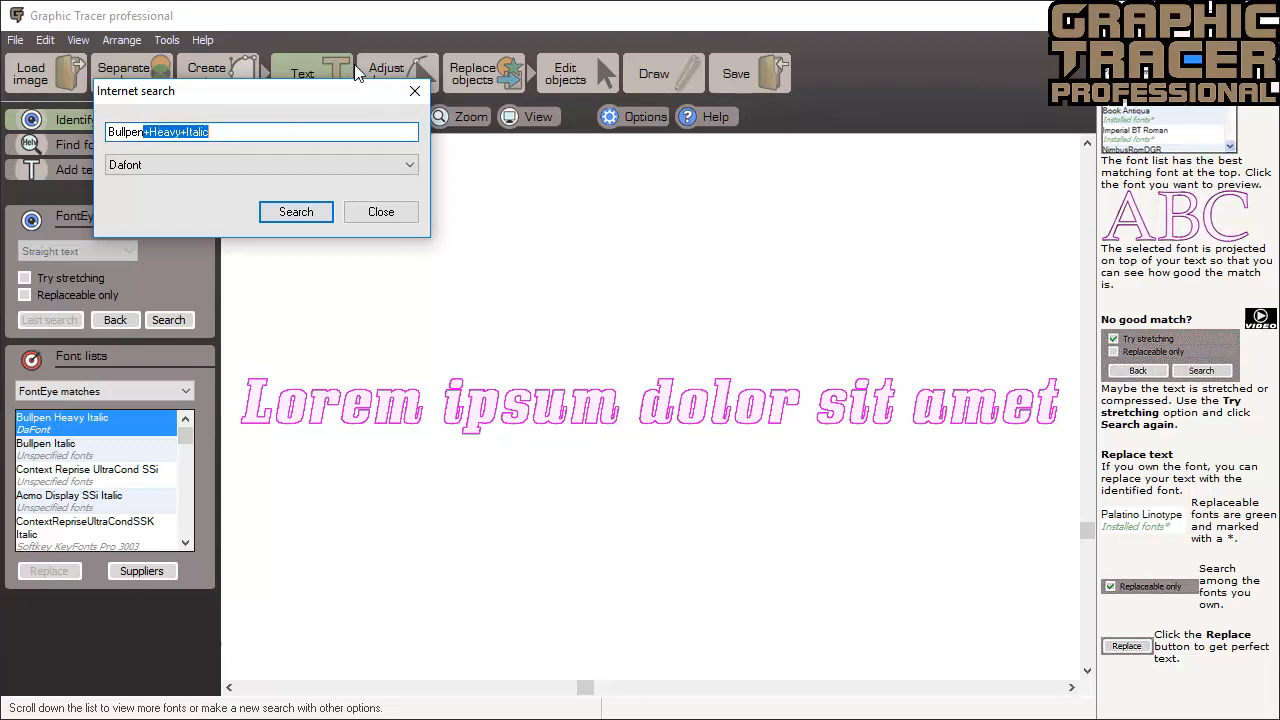
key(Delete)
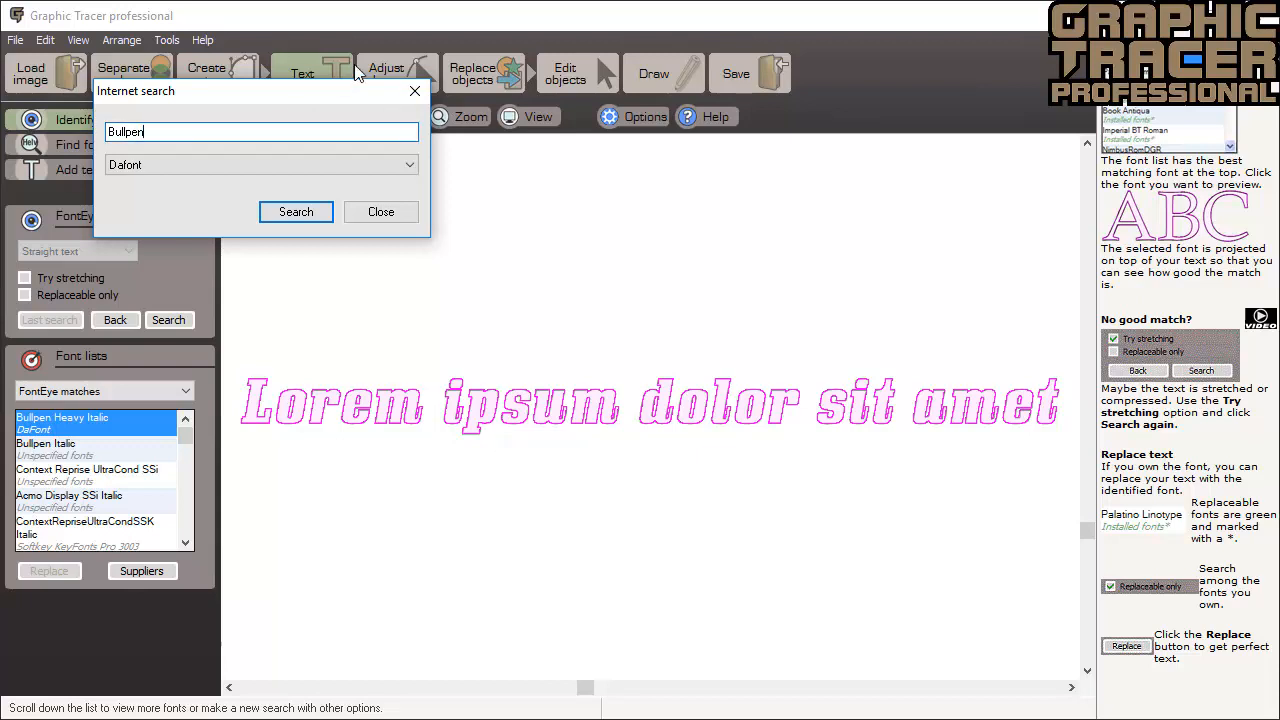
click(300, 216)
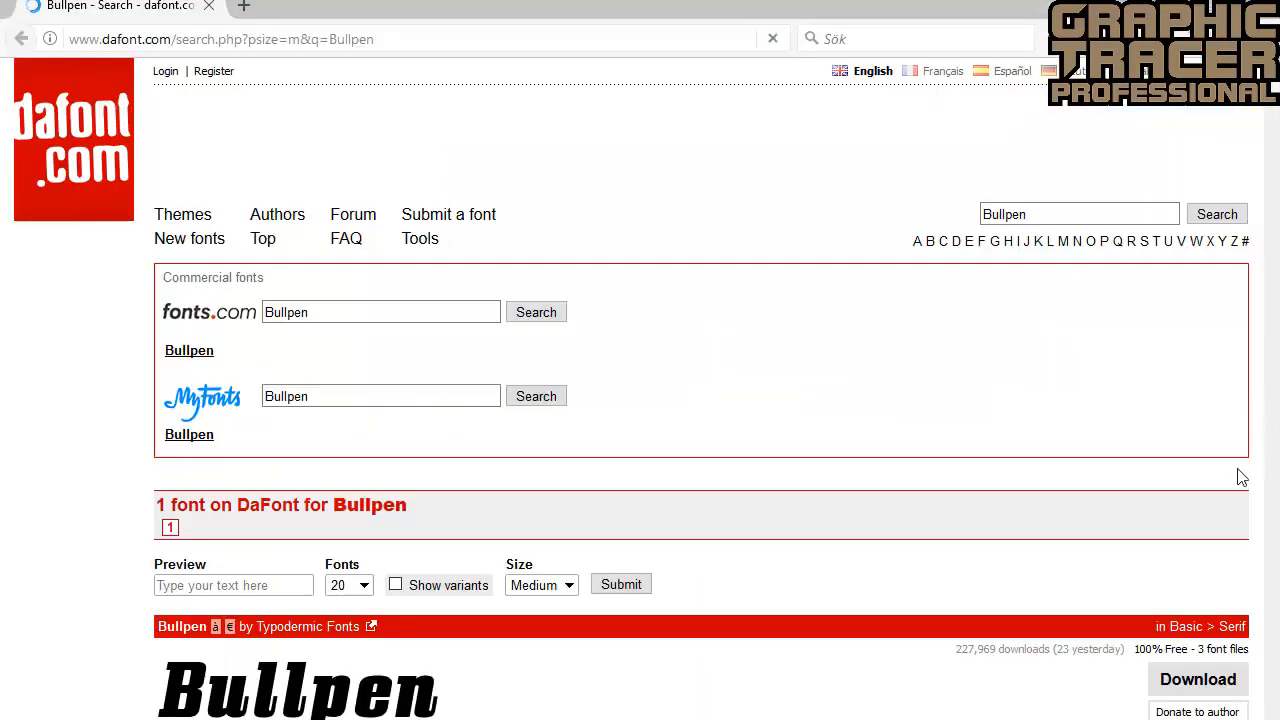
click(1198, 680)
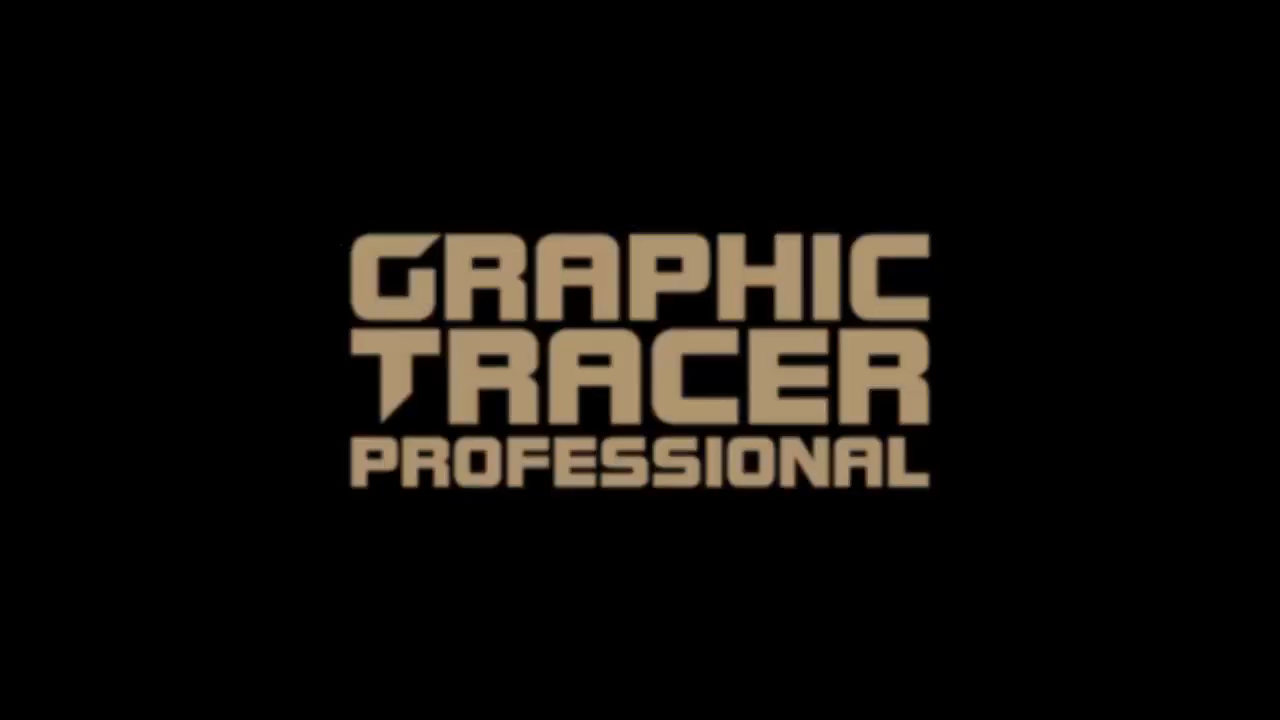